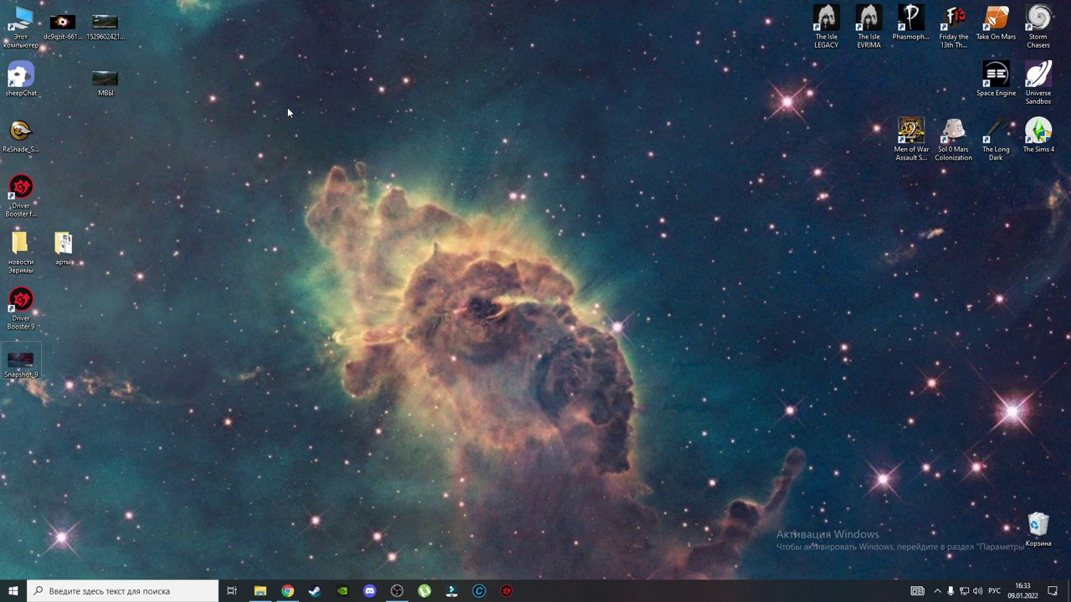
# Open the game folder The Isle on drive D under Steam Games\steamapps\common
pyautogui.press('Home')
pyautogui.doubleClick(21, 25)
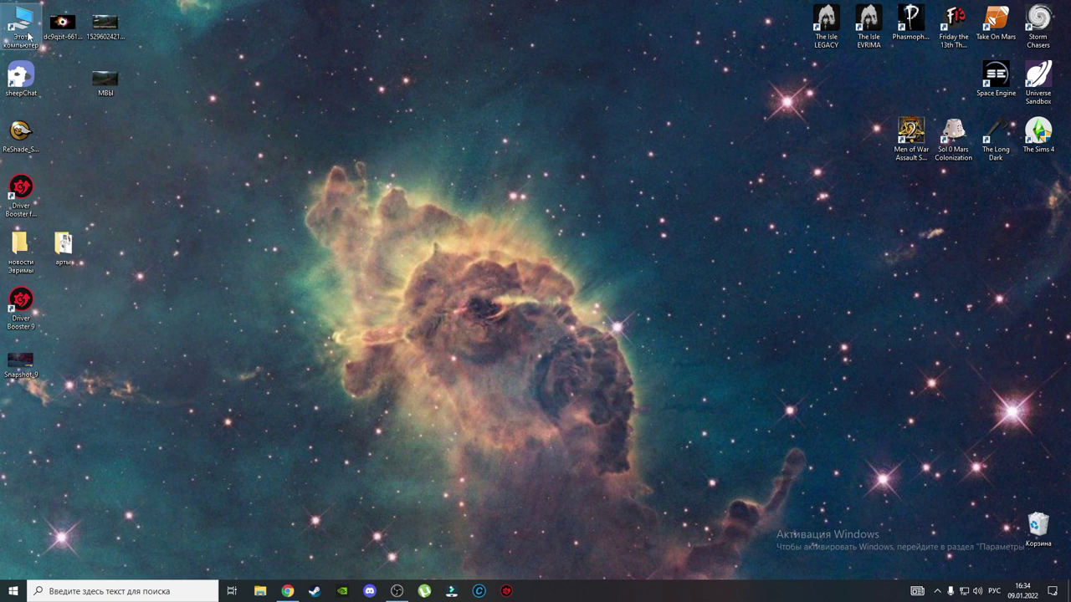
pyautogui.scroll(-2, 664, 270)
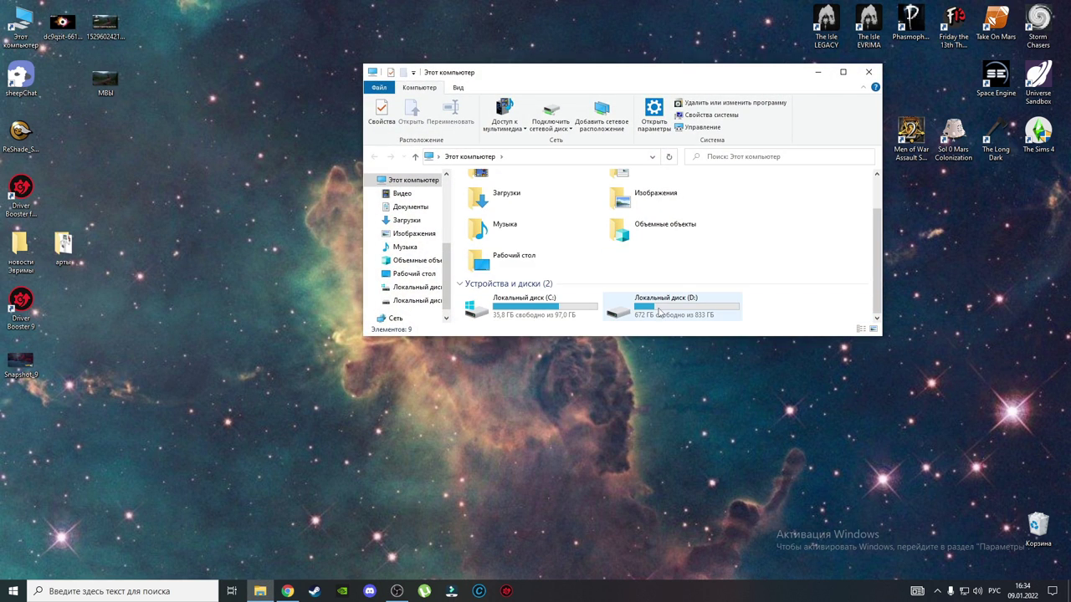
pyautogui.doubleClick(659, 311)
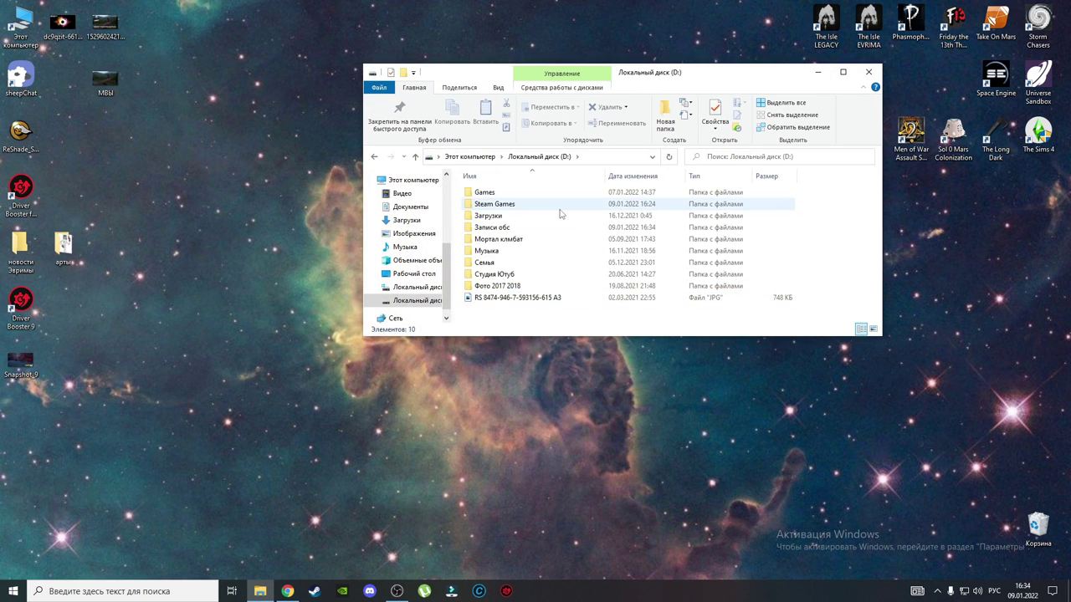
pyautogui.doubleClick(494, 205)
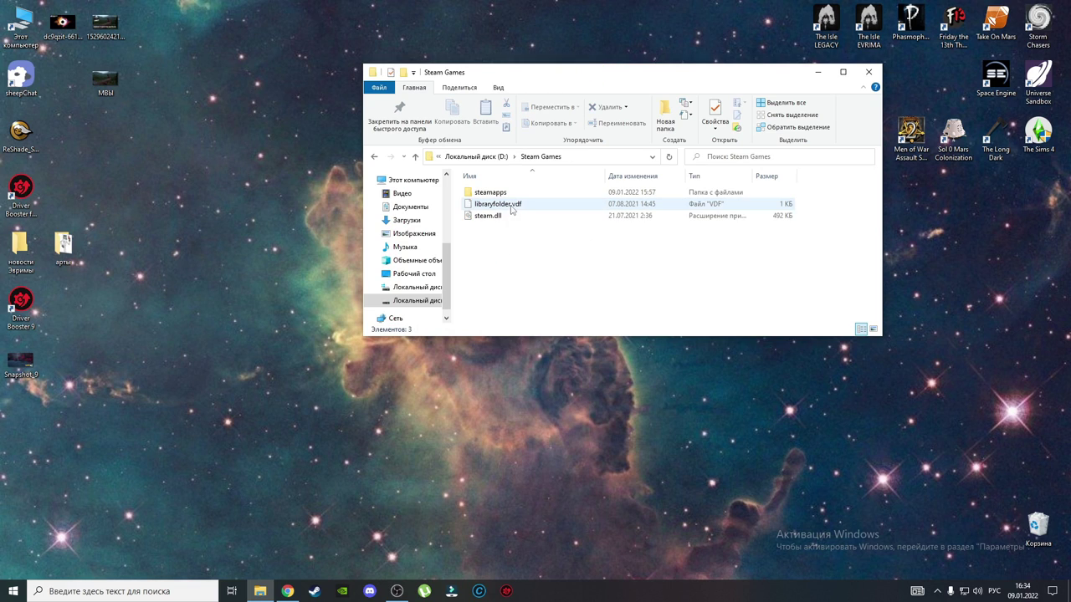
pyautogui.doubleClick(490, 192)
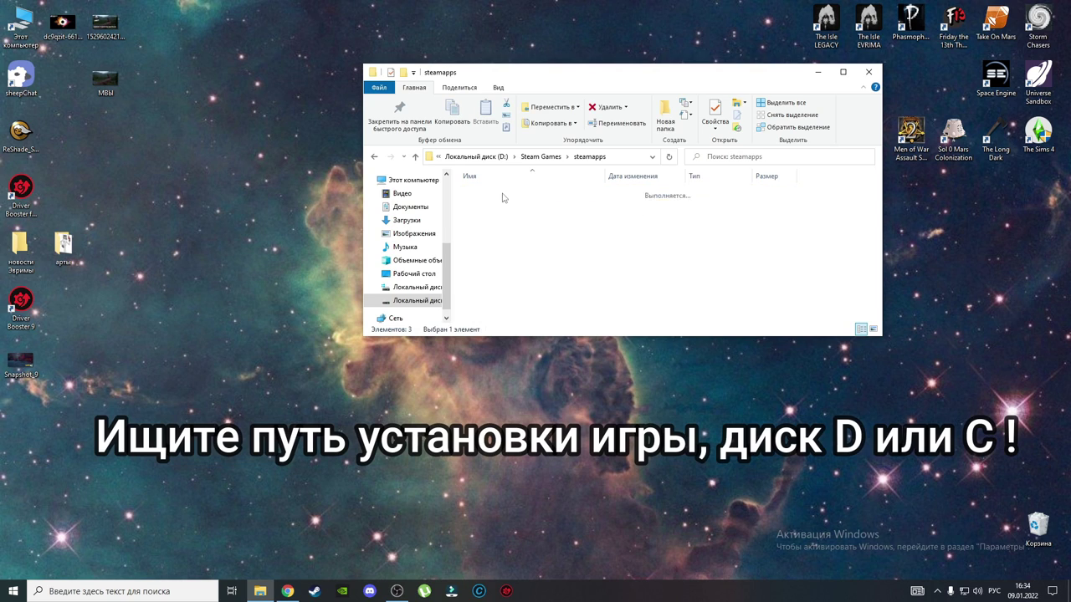
pyautogui.doubleClick(503, 195)
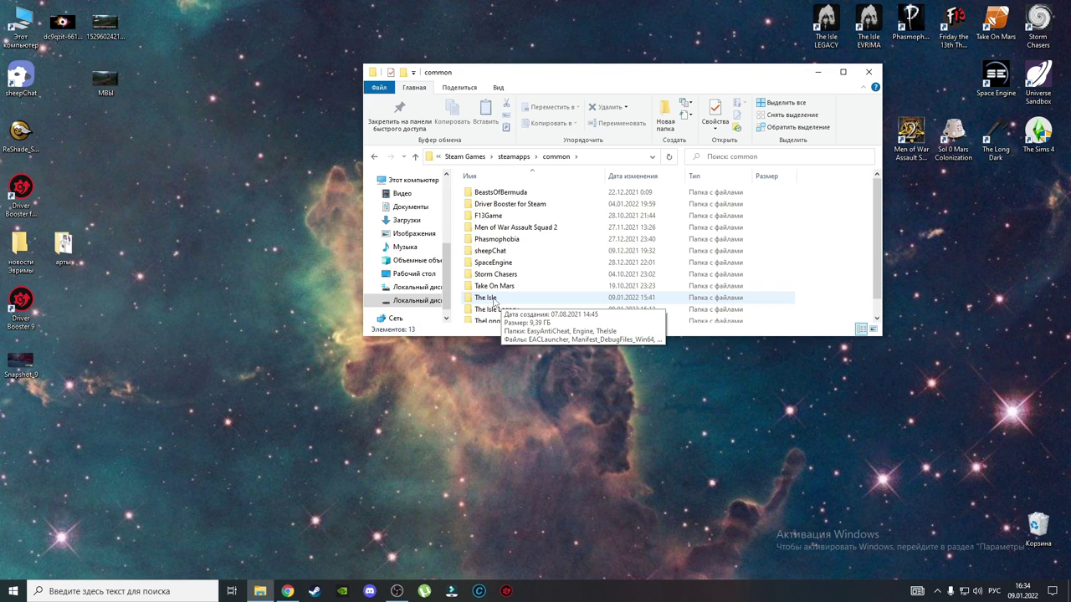
pyautogui.doubleClick(494, 302)
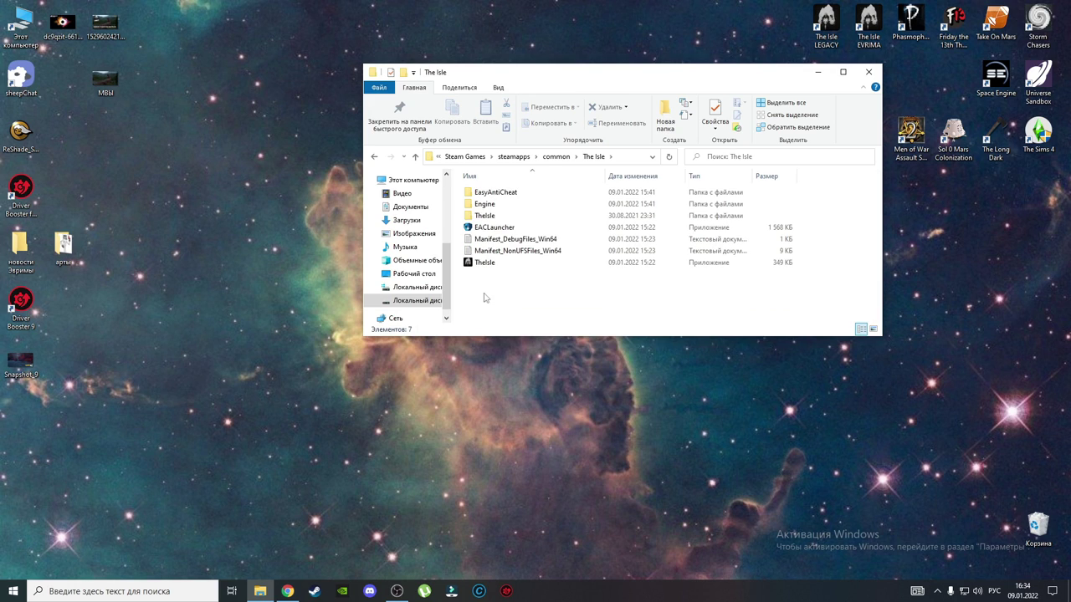
# Try to copy all files and folders inside the The Isle folder
pyautogui.moveTo(475, 310); pyautogui.dragTo(547, 204)
pyautogui.rightClick(521, 250)
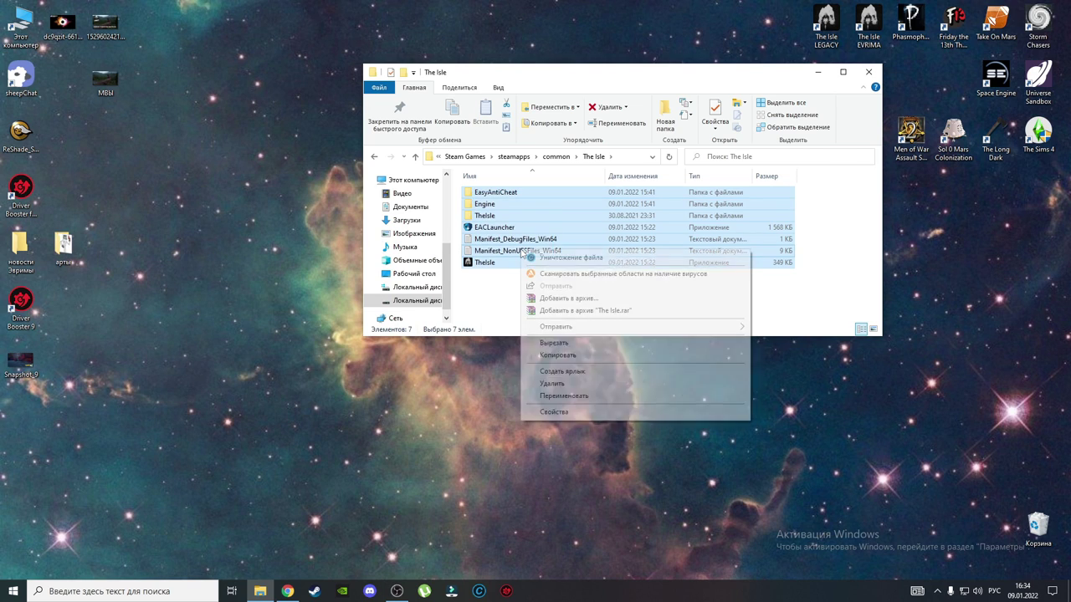
pyautogui.click(558, 355)
pyautogui.click(536, 301)
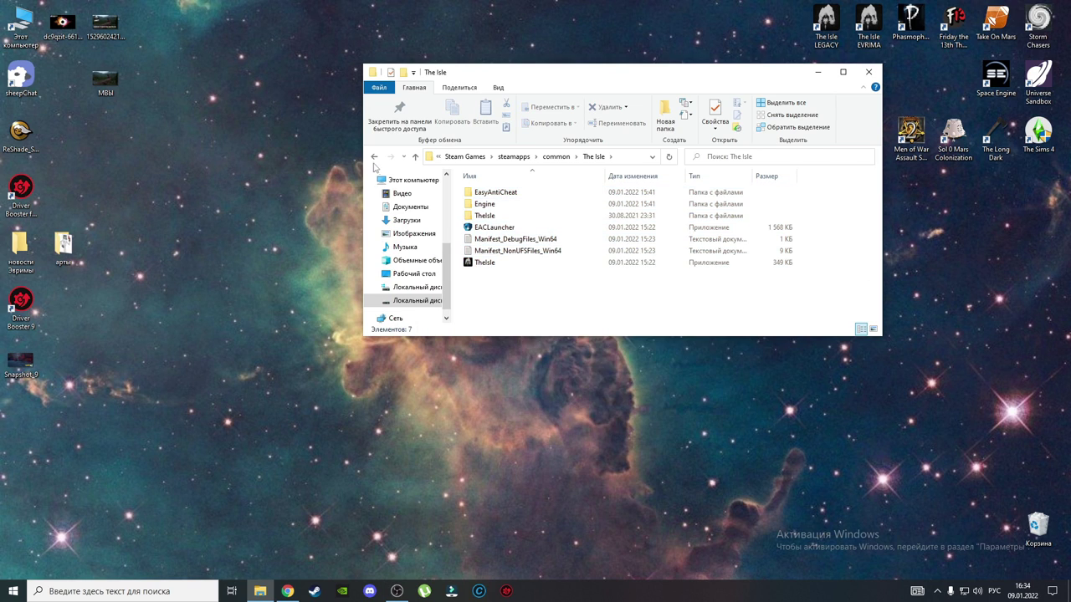
# Go back to the common folder and view the options for creating a new folder there
pyautogui.click(375, 158)
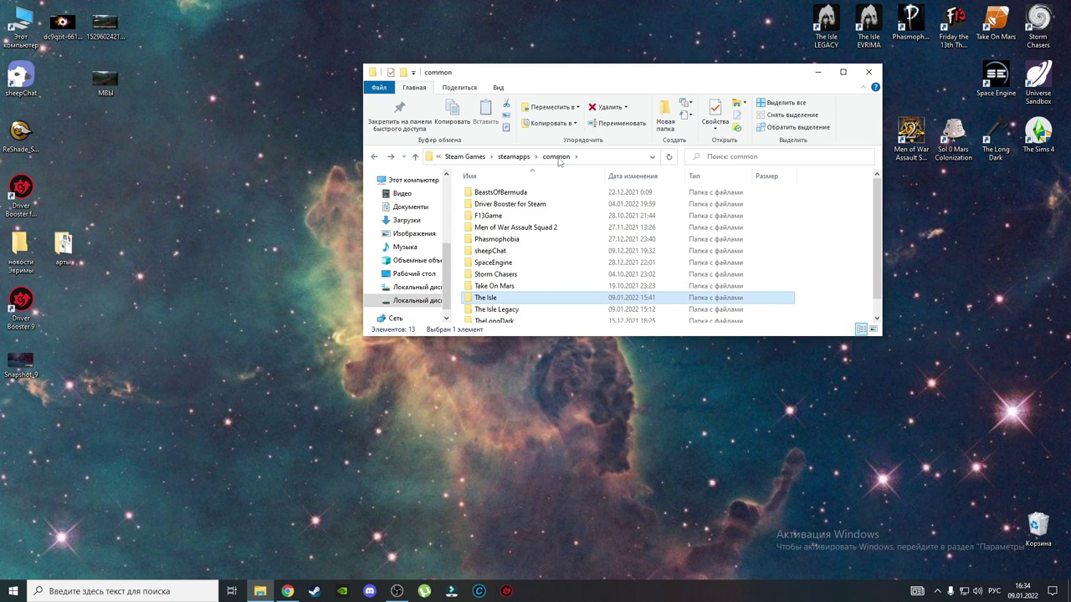
pyautogui.rightClick(461, 278)
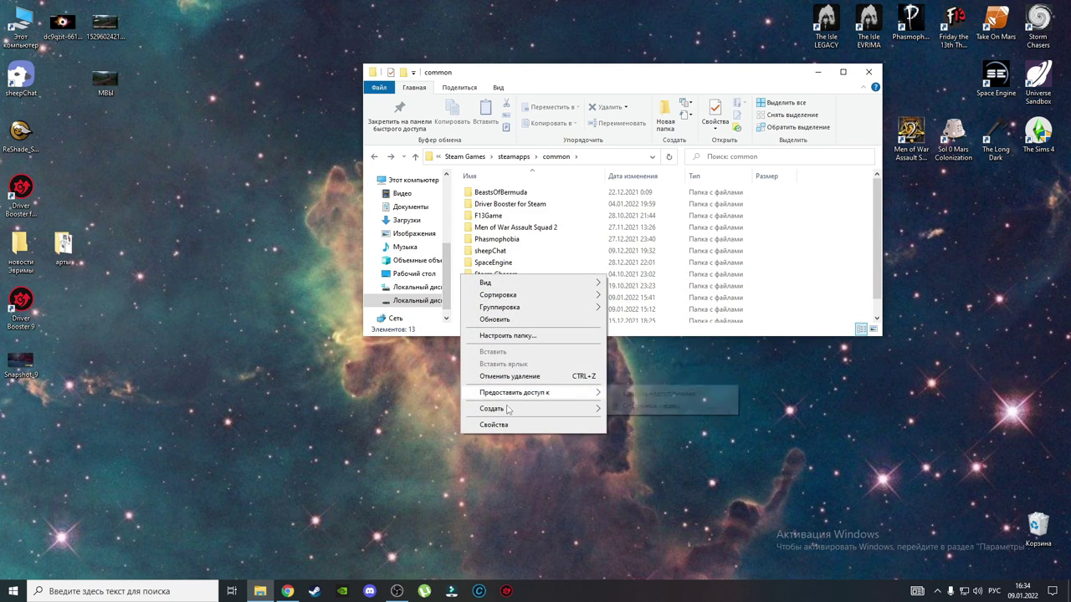
pyautogui.click(805, 294)
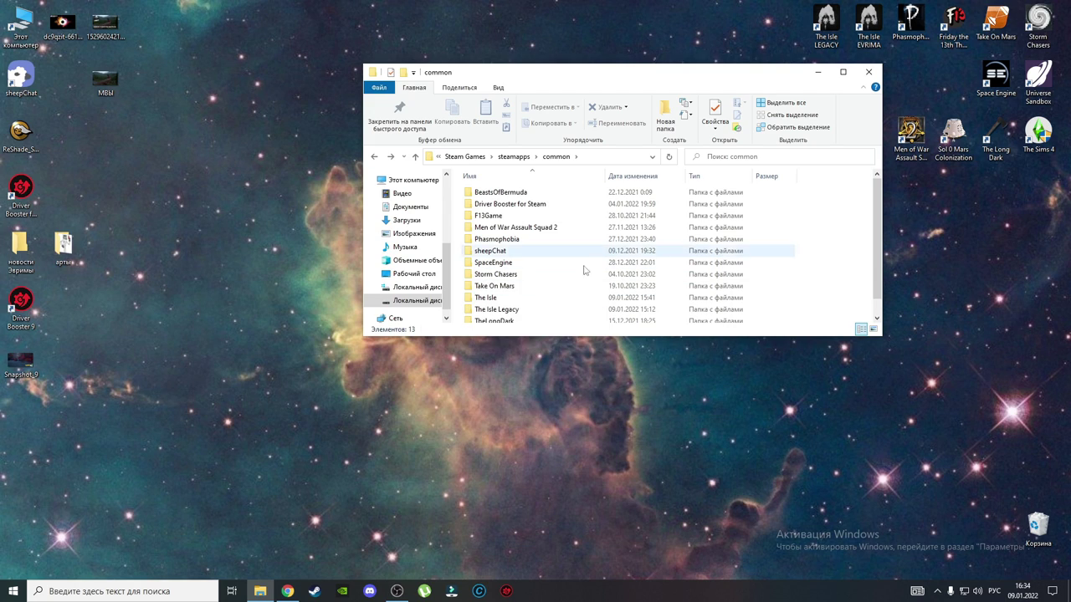
# Open the The Isle Legacy folder and view the options for pasting files into it
pyautogui.moveTo(478, 315)
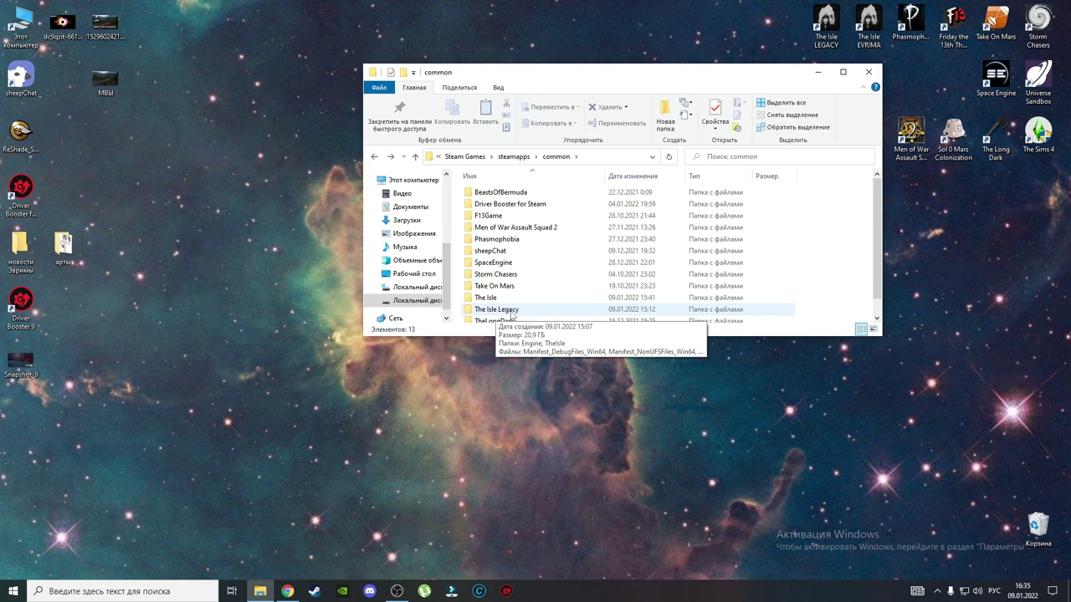
pyautogui.doubleClick(490, 311)
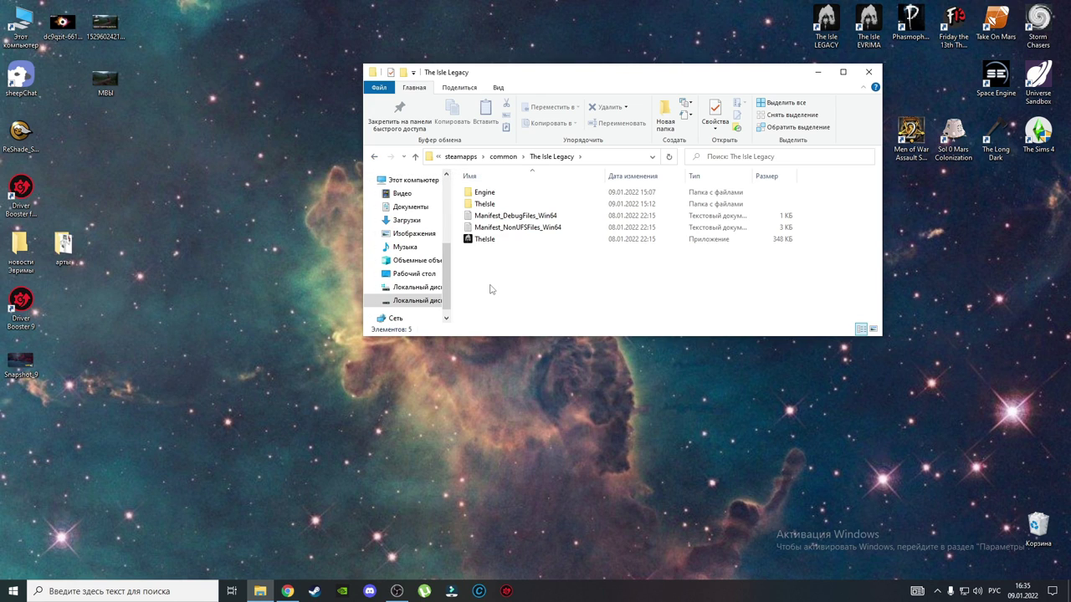
pyautogui.rightClick(528, 277)
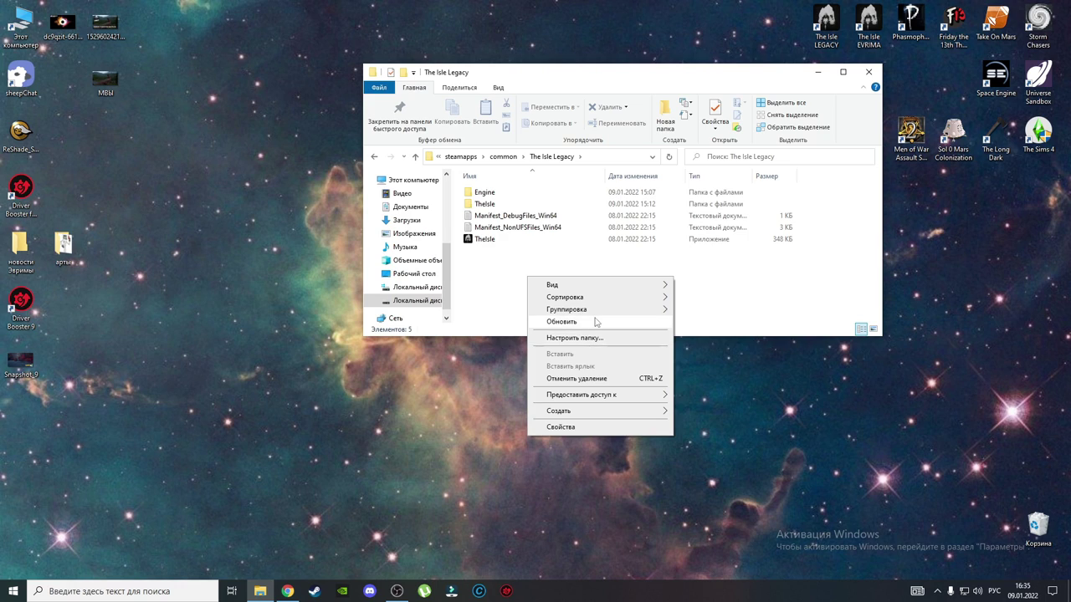
pyautogui.click(773, 298)
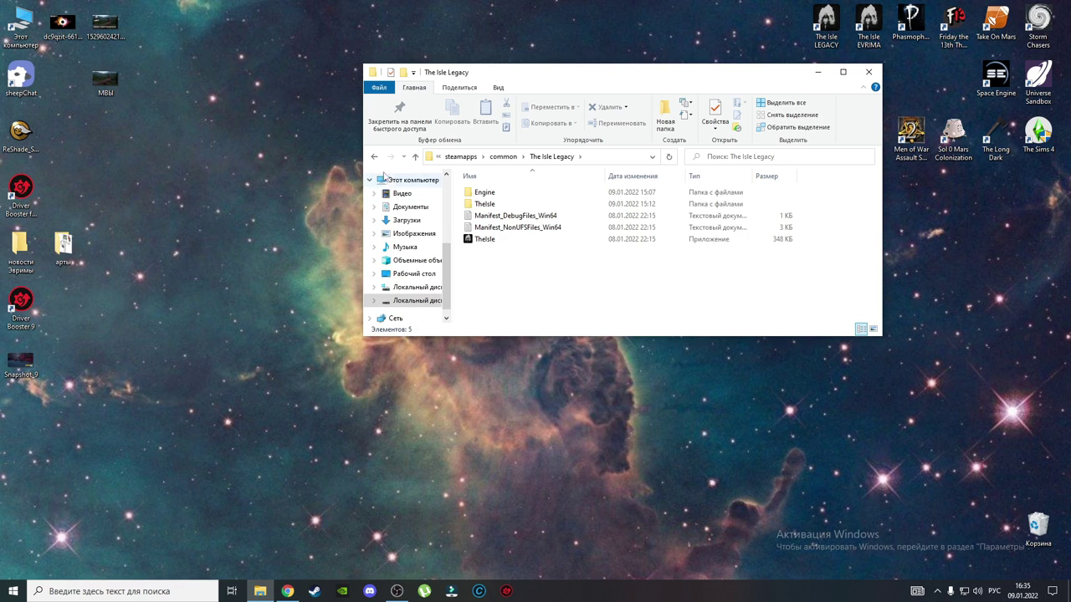
# Return to the common folder and open The Isle Legacy\TheIsle\Binaries\Win64
pyautogui.click(374, 158)
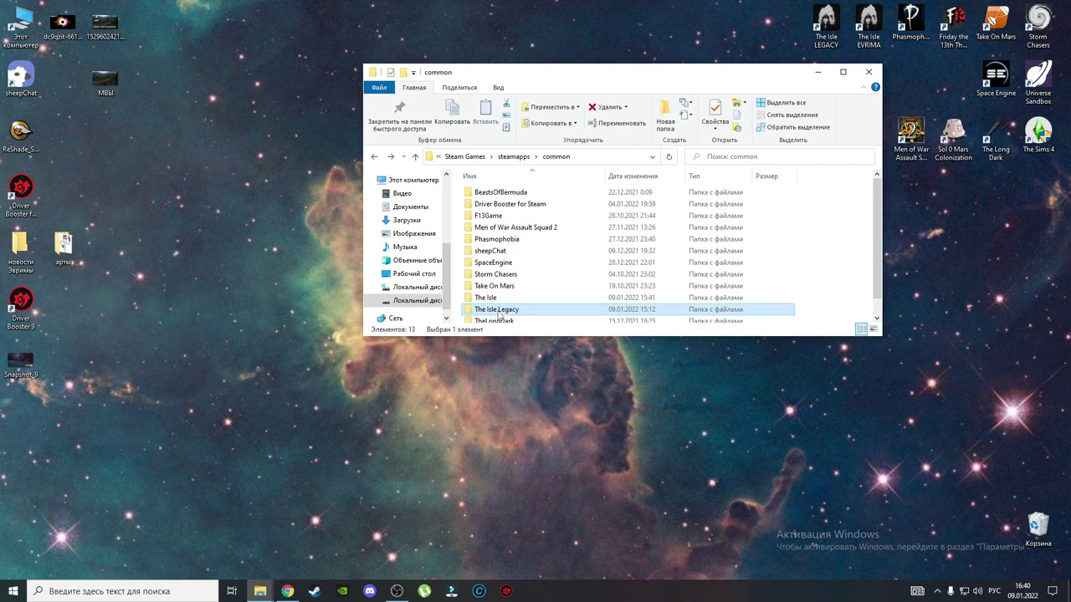
pyautogui.moveTo(500, 312)
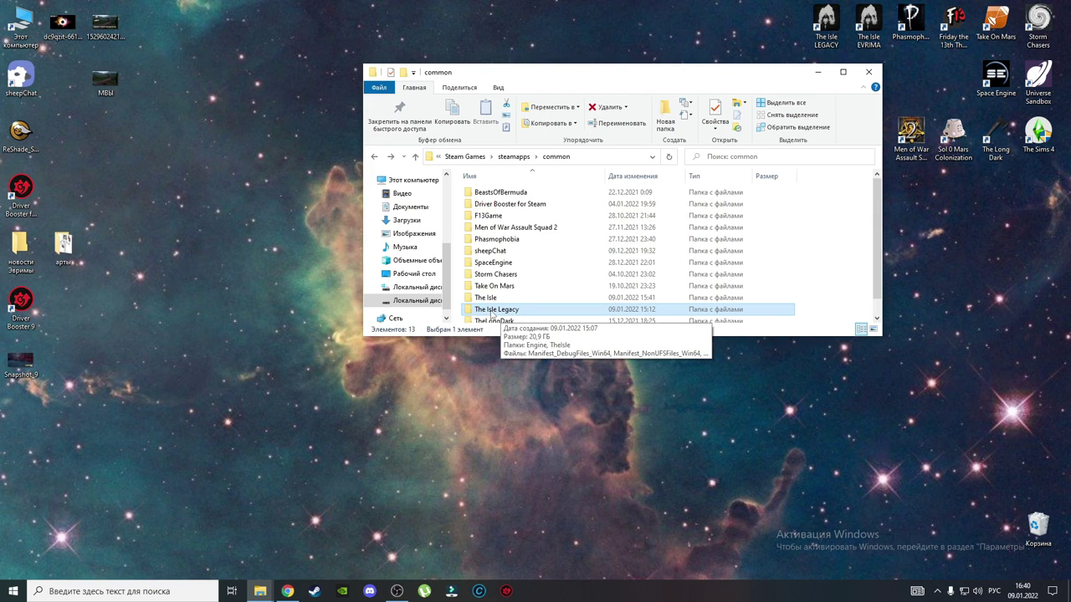
pyautogui.doubleClick(510, 312)
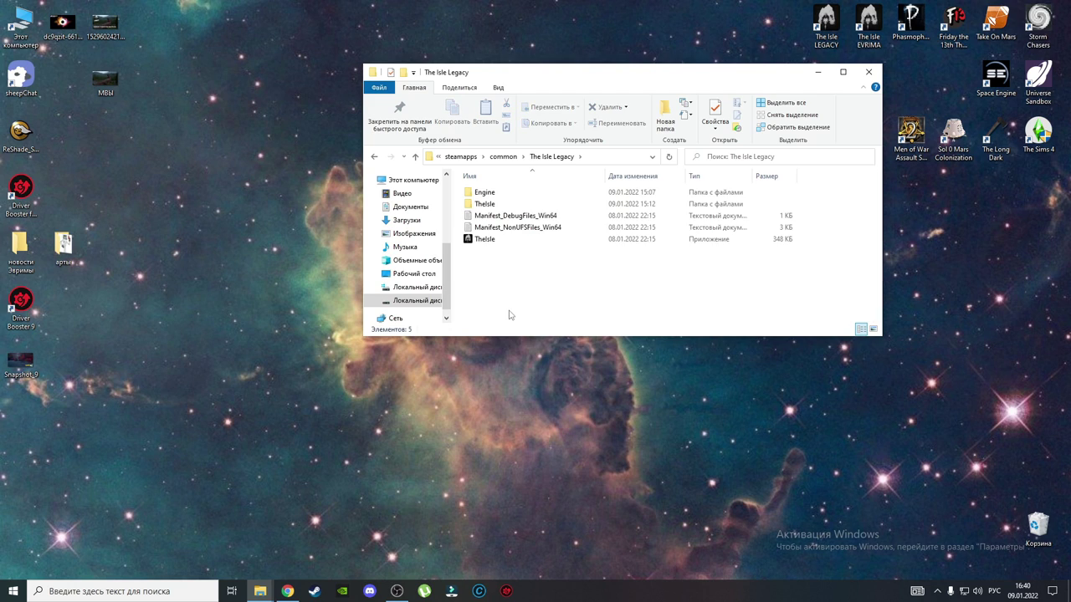
pyautogui.doubleClick(491, 206)
pyautogui.doubleClick(493, 192)
pyautogui.click(493, 194)
pyautogui.doubleClick(493, 194)
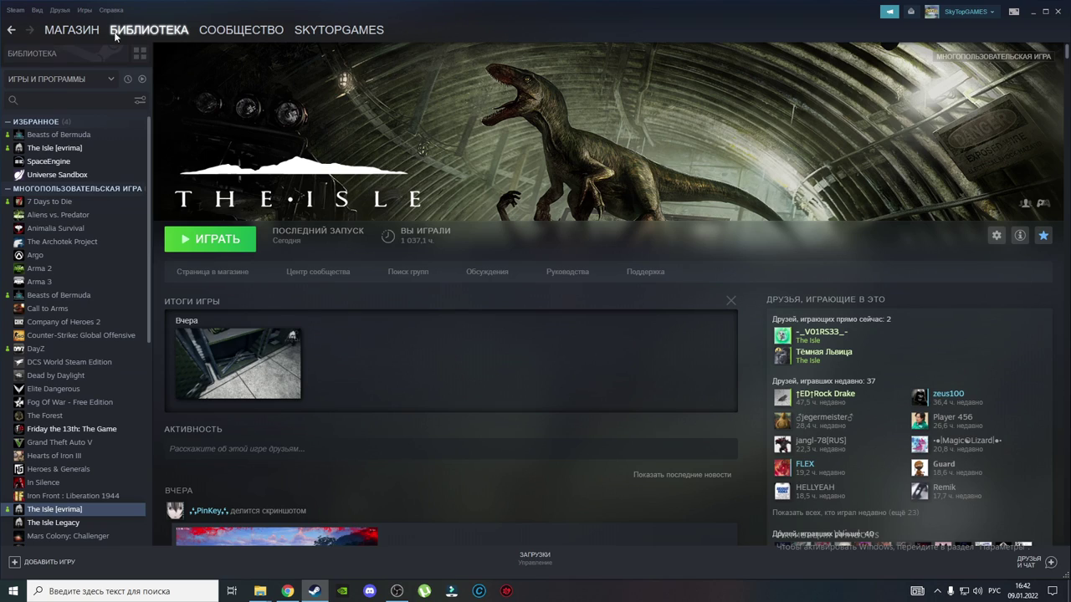
# In the Steam library, start adding a non-Steam game and browse to D:\Steam Games\steamapps\common
pyautogui.moveTo(127, 29)
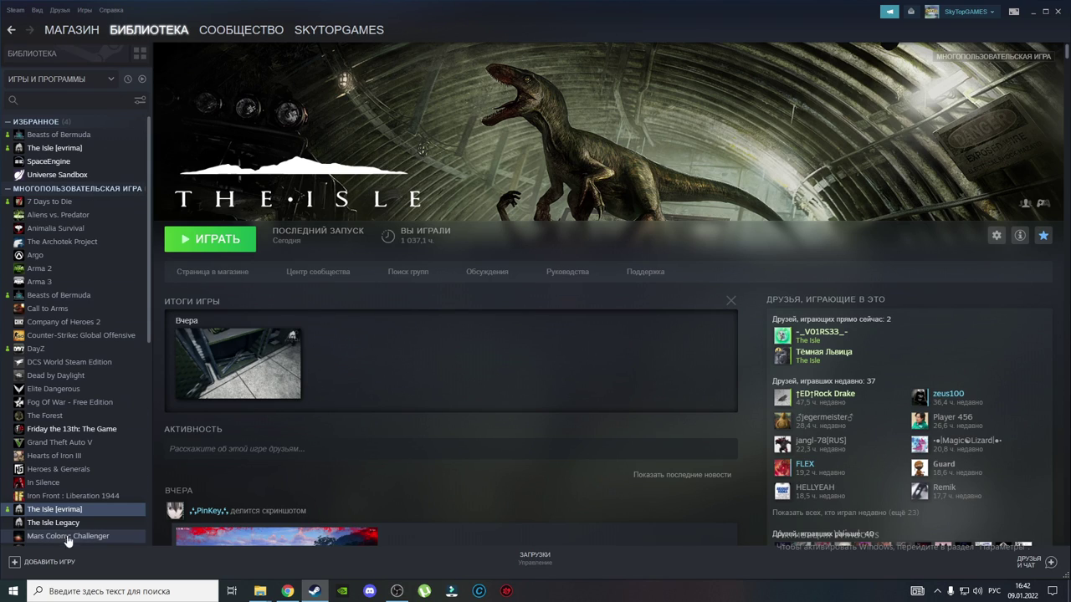
pyautogui.click(34, 564)
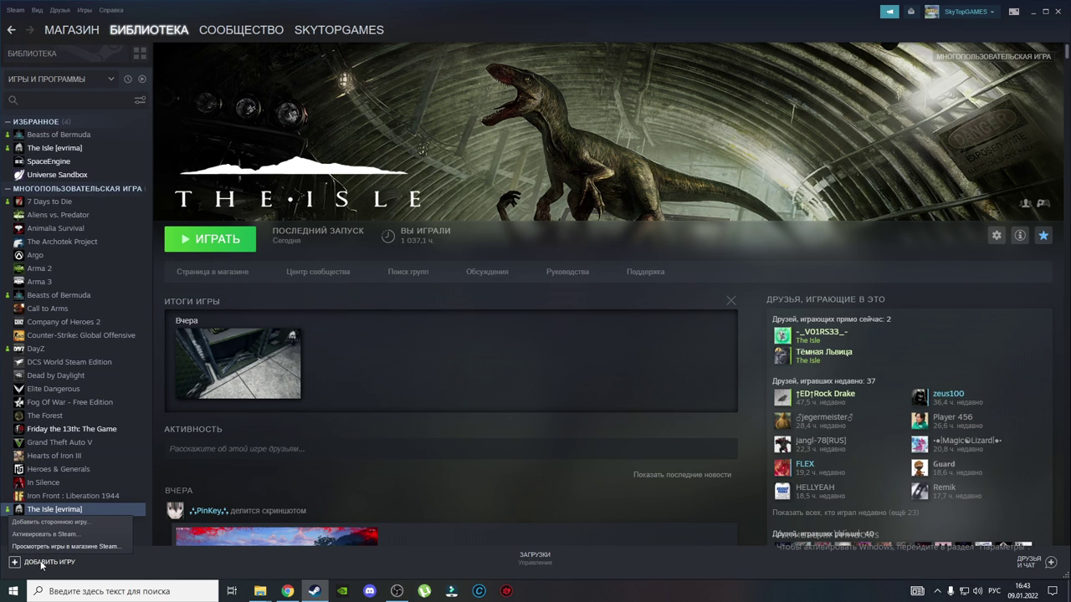
pyautogui.click(46, 522)
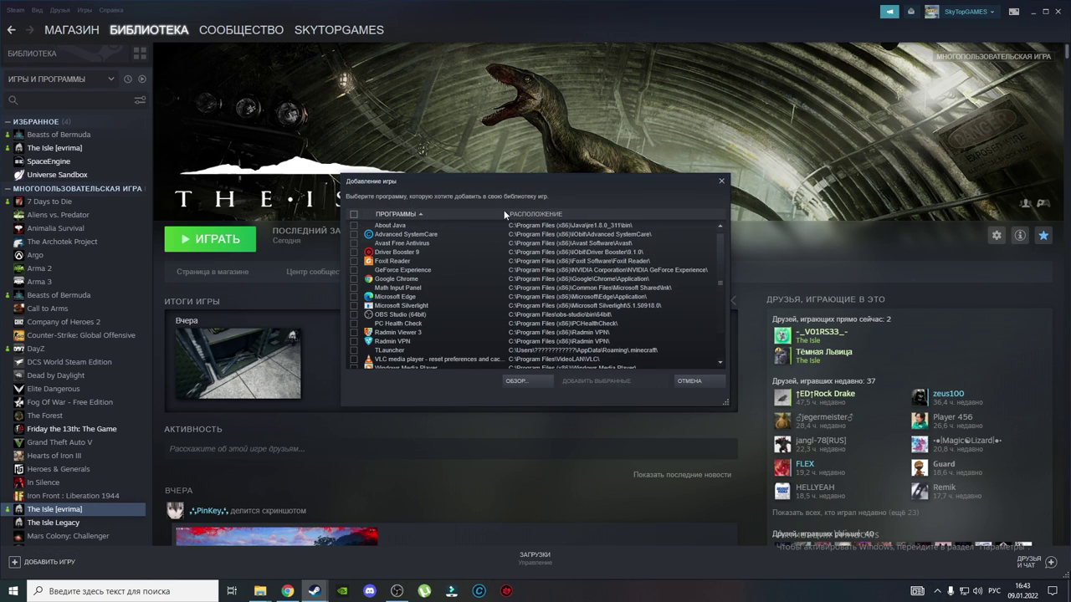
pyautogui.click(516, 382)
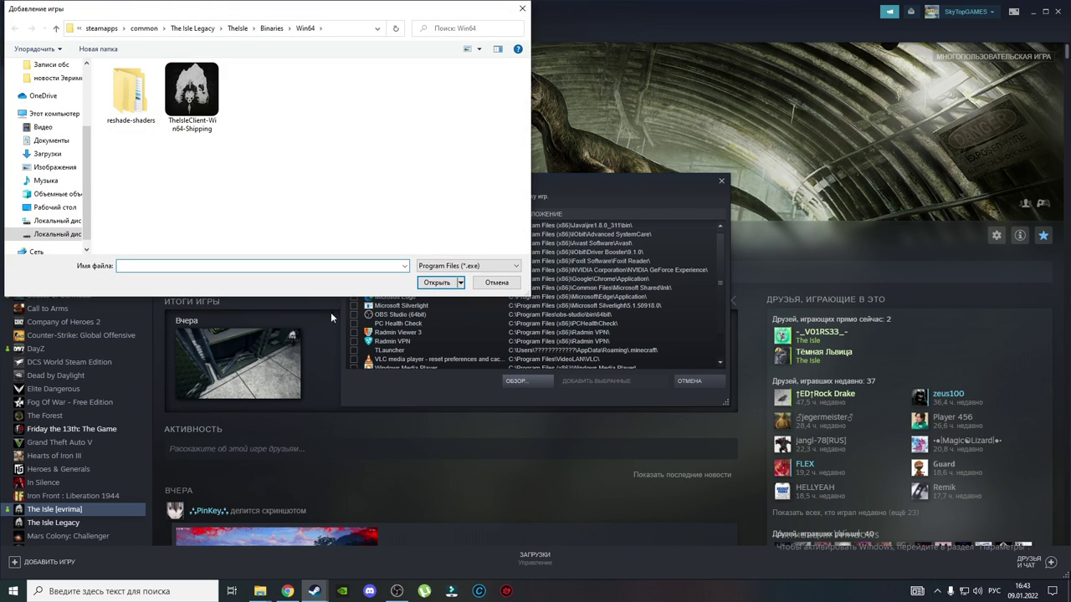
pyautogui.click(57, 235)
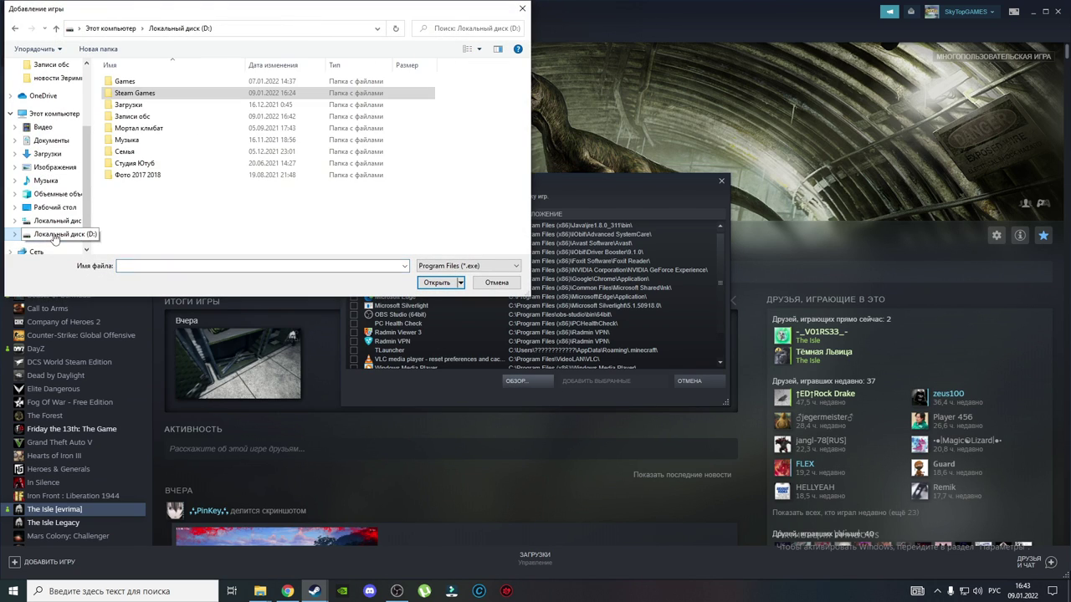
pyautogui.doubleClick(157, 97)
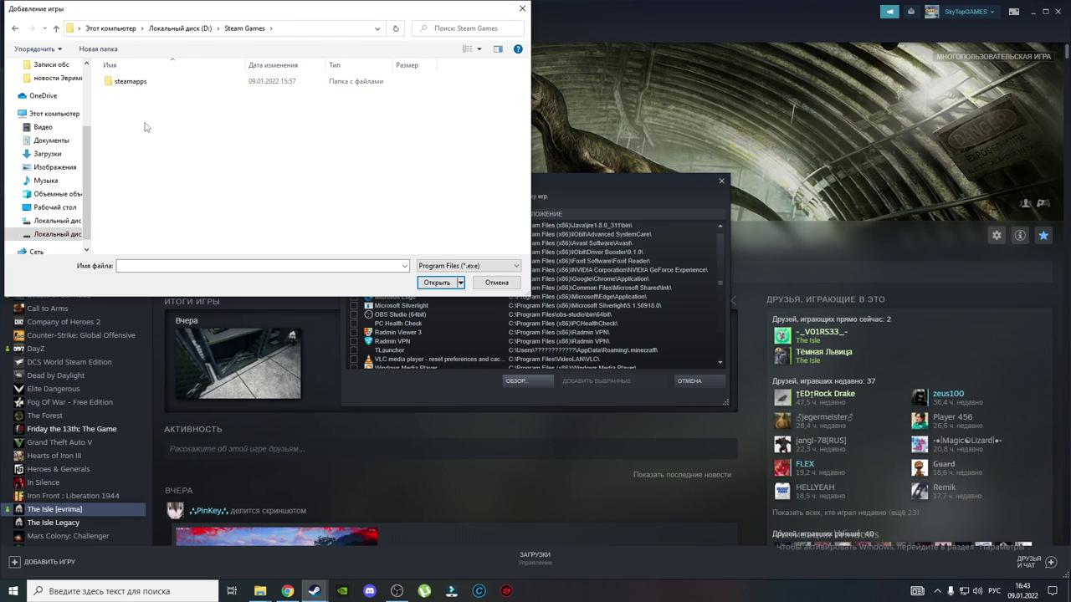
pyautogui.doubleClick(133, 81)
pyautogui.doubleClick(133, 81)
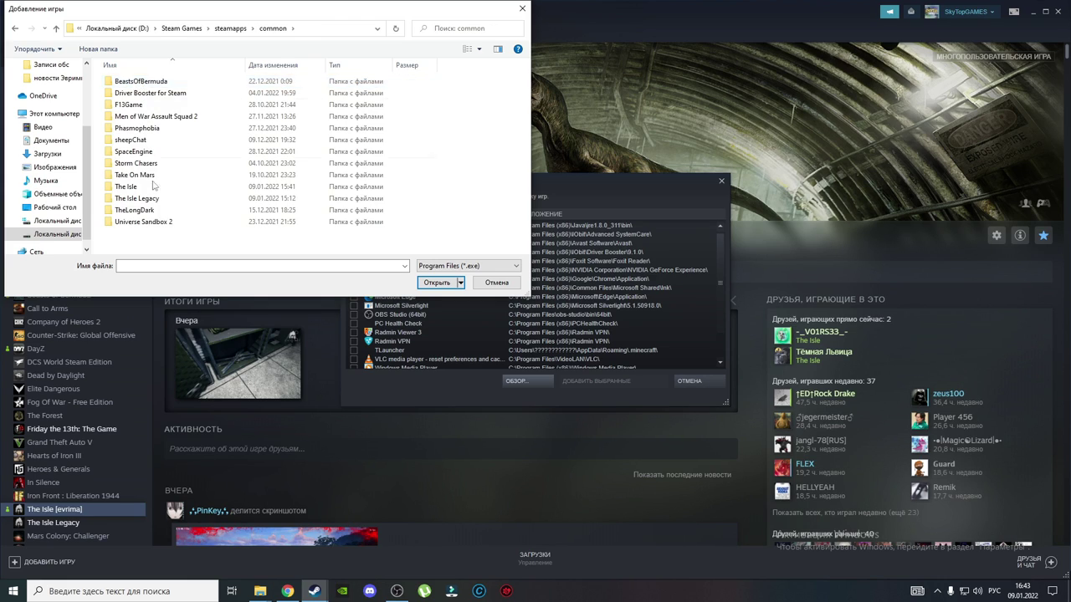
# Locate TheIsleClient-Win64-Shipping in The Isle Legacy\TheIsle\Binaries\Win64, and cancel adding the game
pyautogui.doubleClick(138, 199)
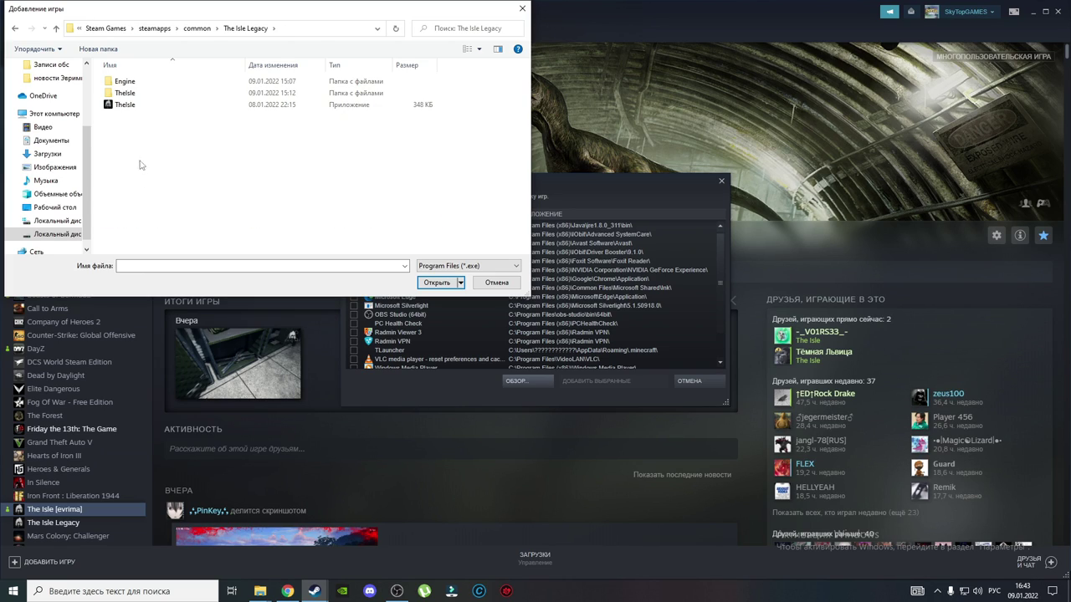
pyautogui.click(134, 95)
pyautogui.doubleClick(133, 95)
pyautogui.doubleClick(136, 86)
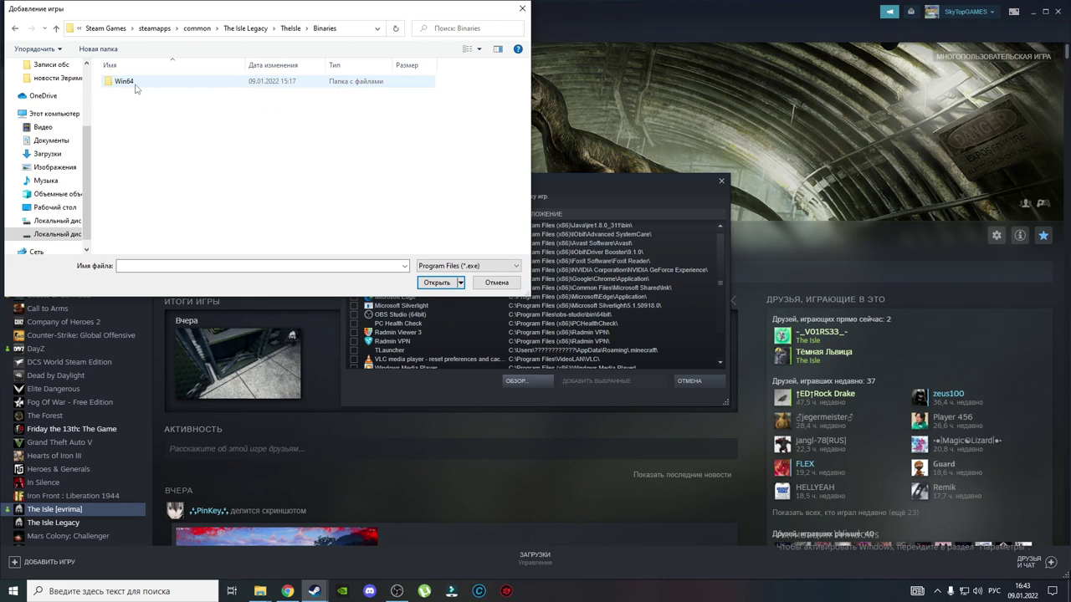
pyautogui.doubleClick(137, 86)
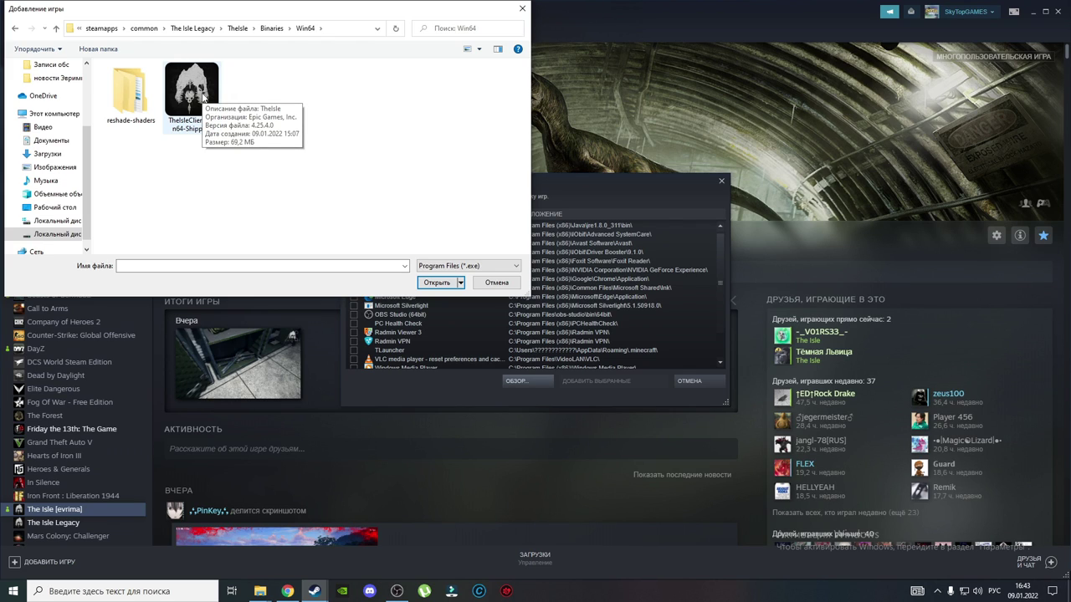
pyautogui.click(500, 284)
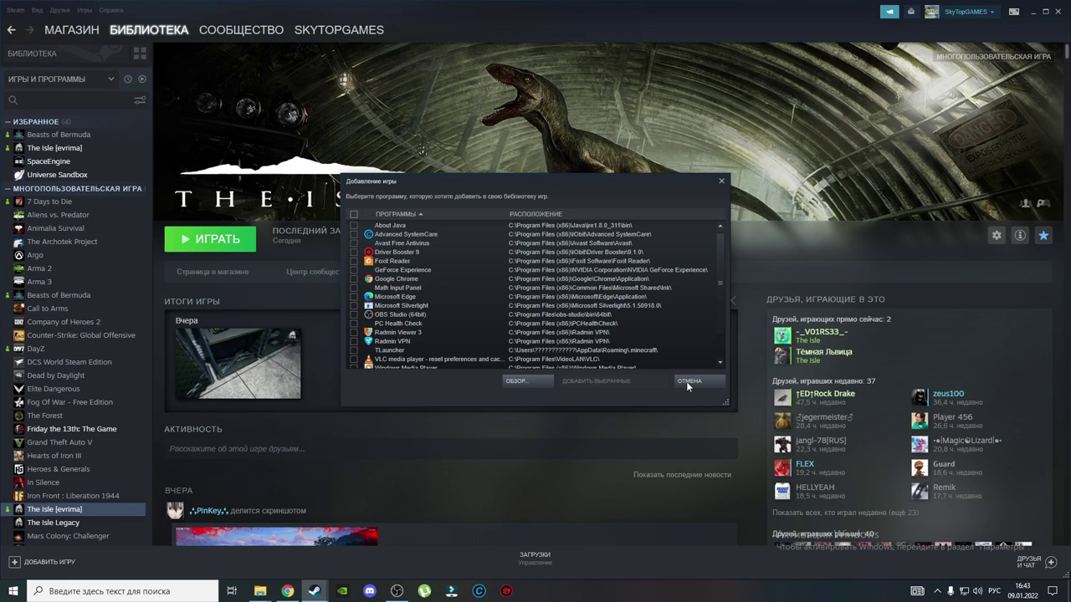
pyautogui.click(722, 180)
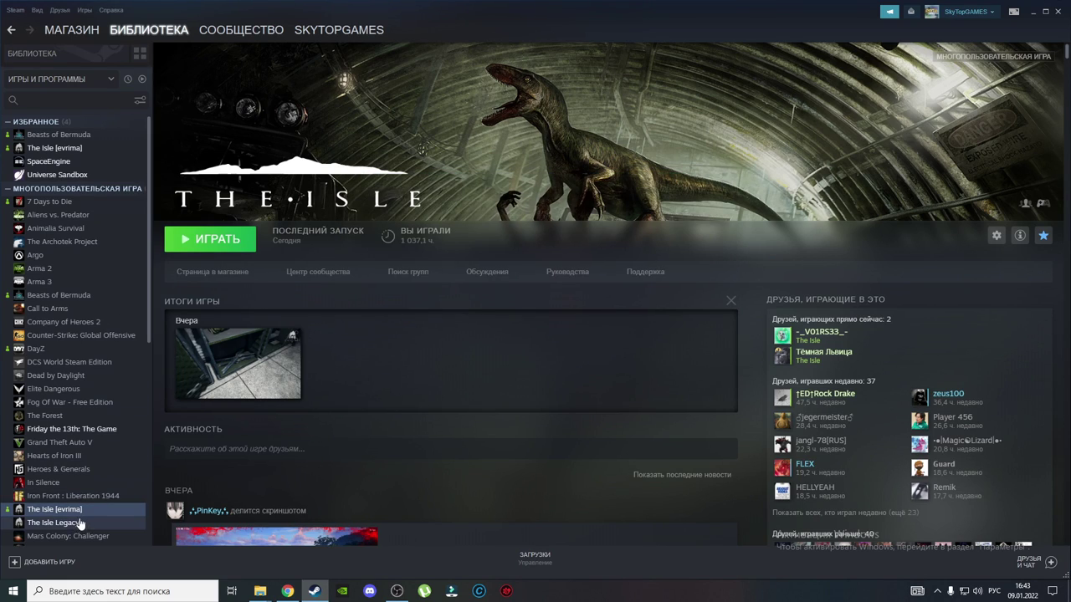
# Open the shortcut properties of The Isle Legacy in the library and place the cursor in its name
pyautogui.scroll(-3, 77, 514)
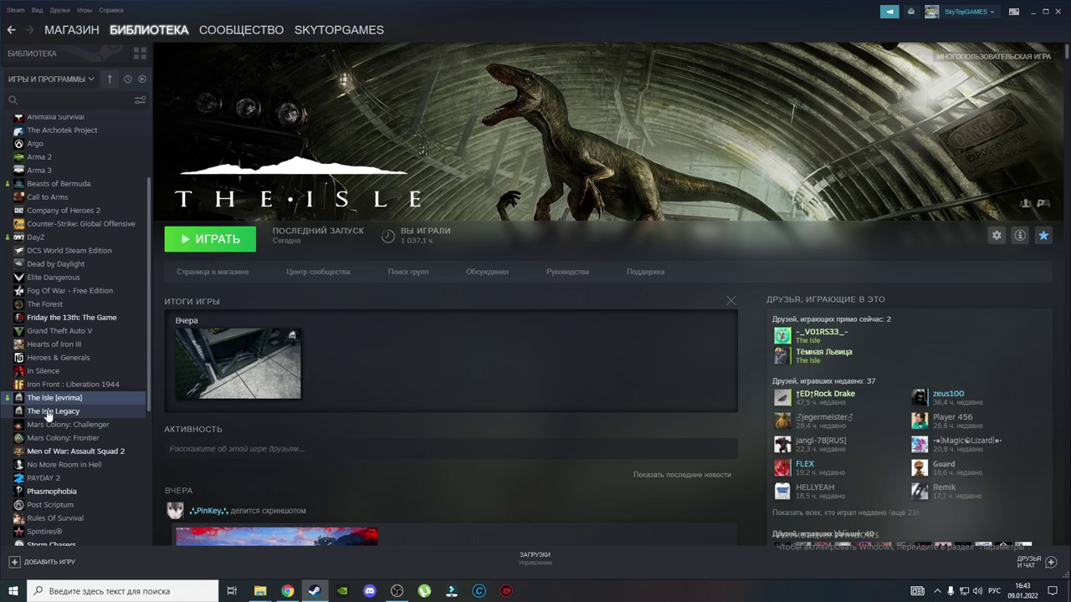
pyautogui.rightClick(48, 413)
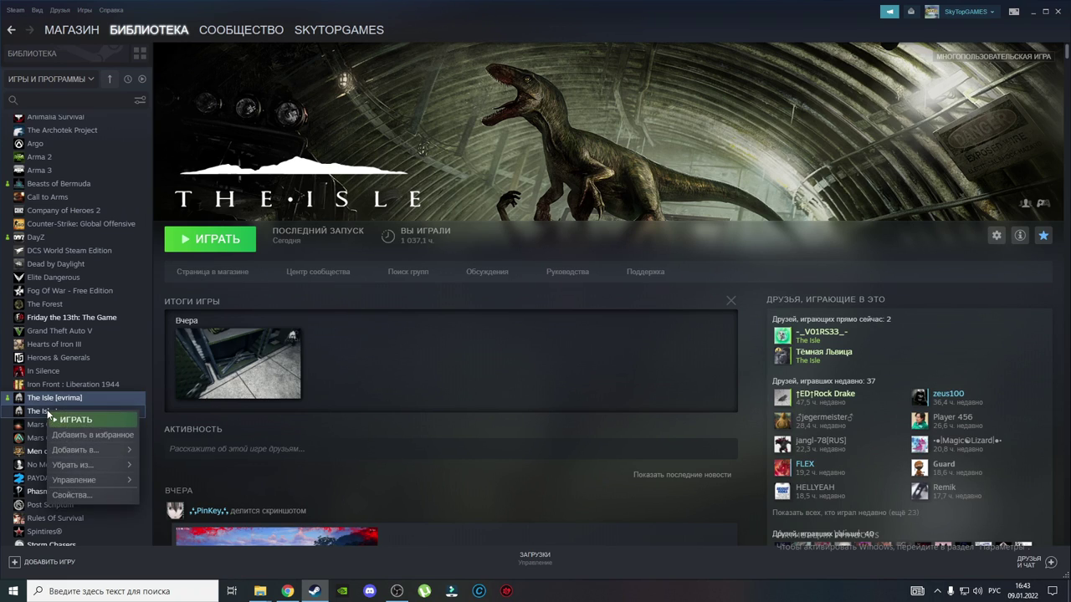
pyautogui.click(84, 495)
pyautogui.click(587, 218)
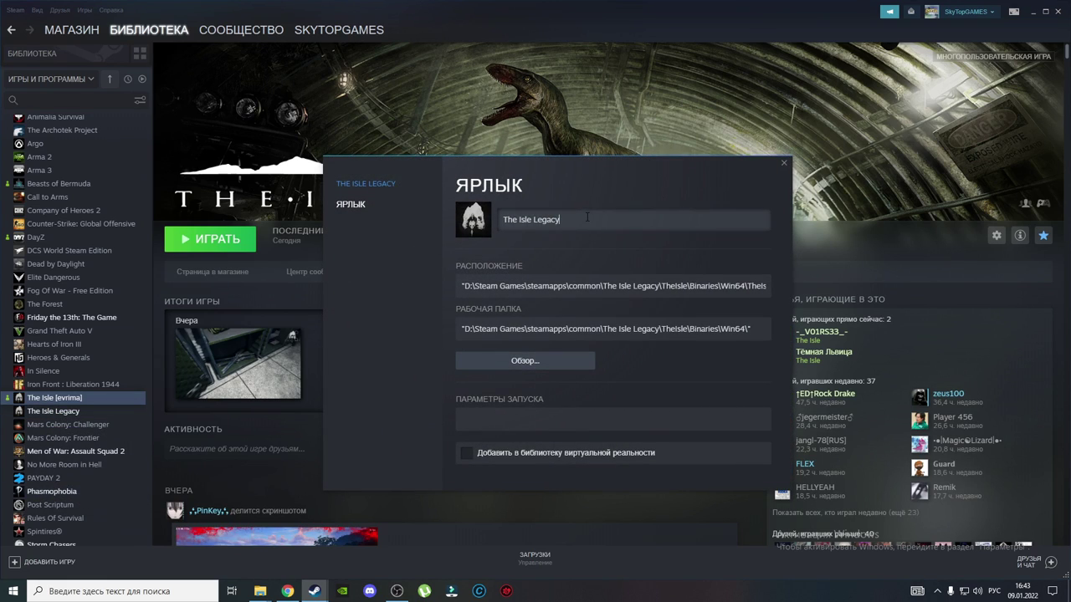
# Close the Legacy shortcut's properties, and check the selected beta version in the properties of The Isle [evrima]
pyautogui.click(783, 165)
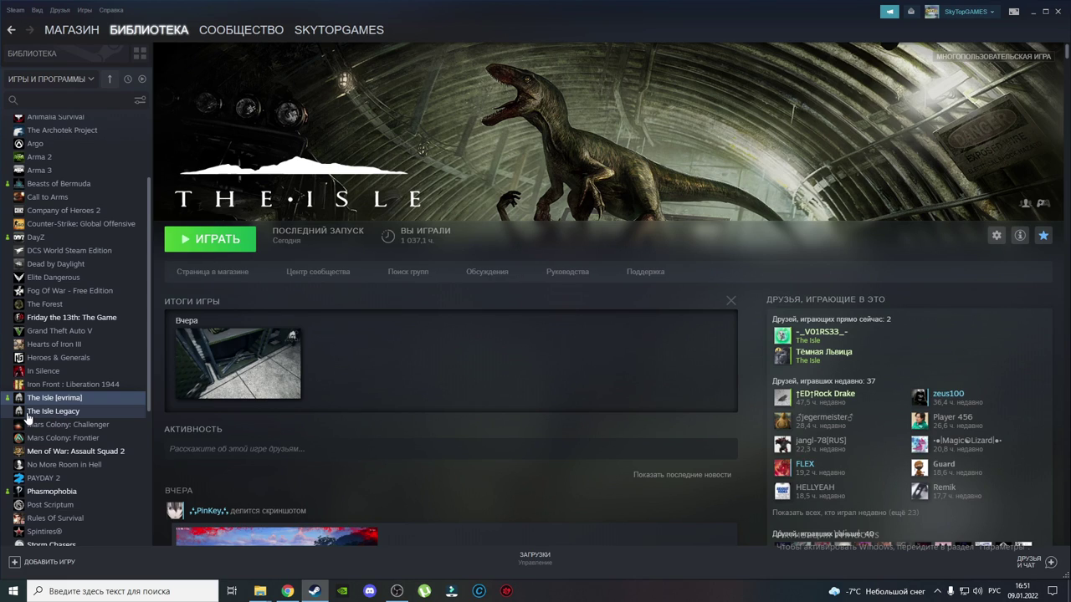
pyautogui.rightClick(69, 403)
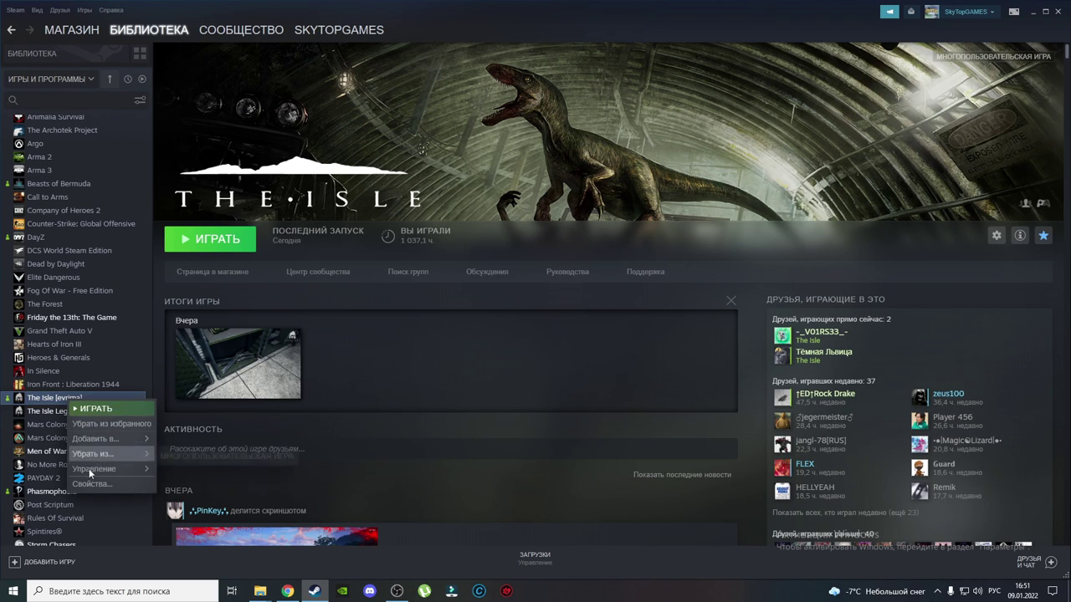
pyautogui.click(95, 485)
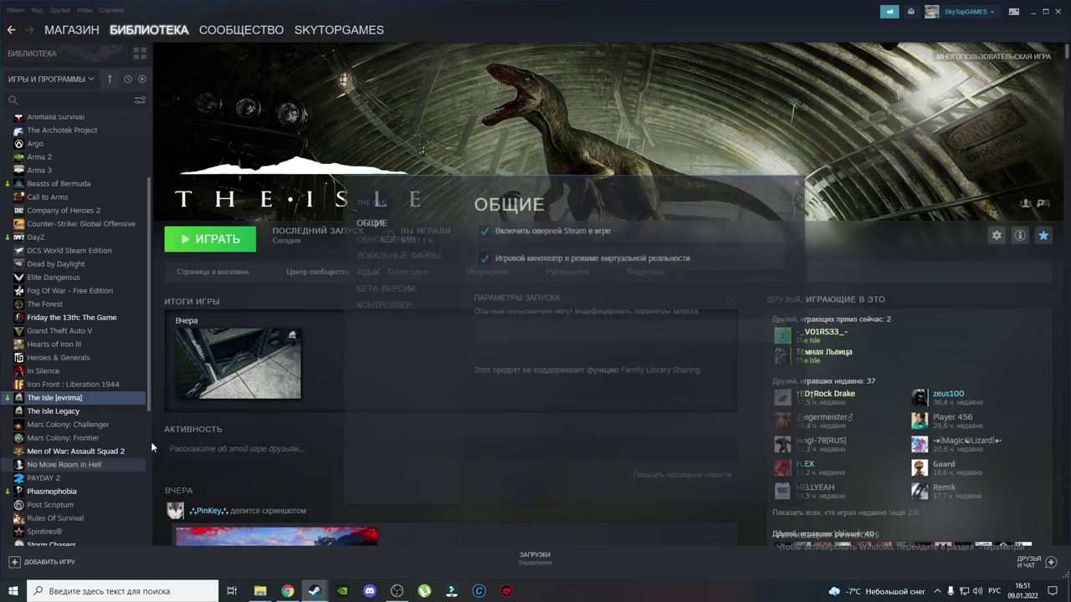
pyautogui.click(384, 289)
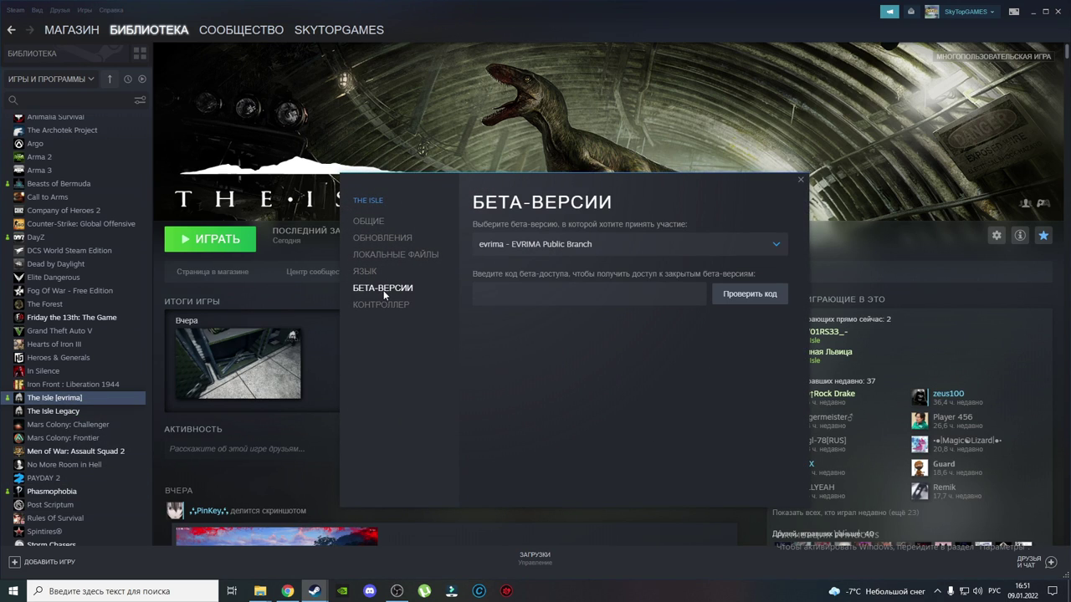
pyautogui.click(801, 180)
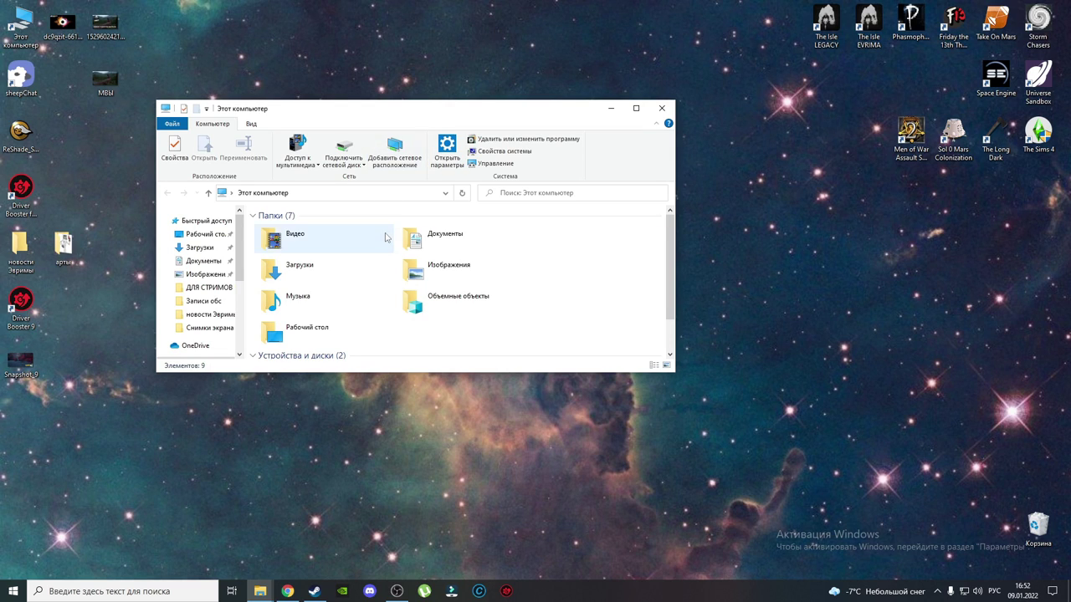
# In File Explorer, open D:\Steam Games\steamapps\common and locate the The Isle and The Isle Legacy folders
pyautogui.scroll(-1, 385, 238)
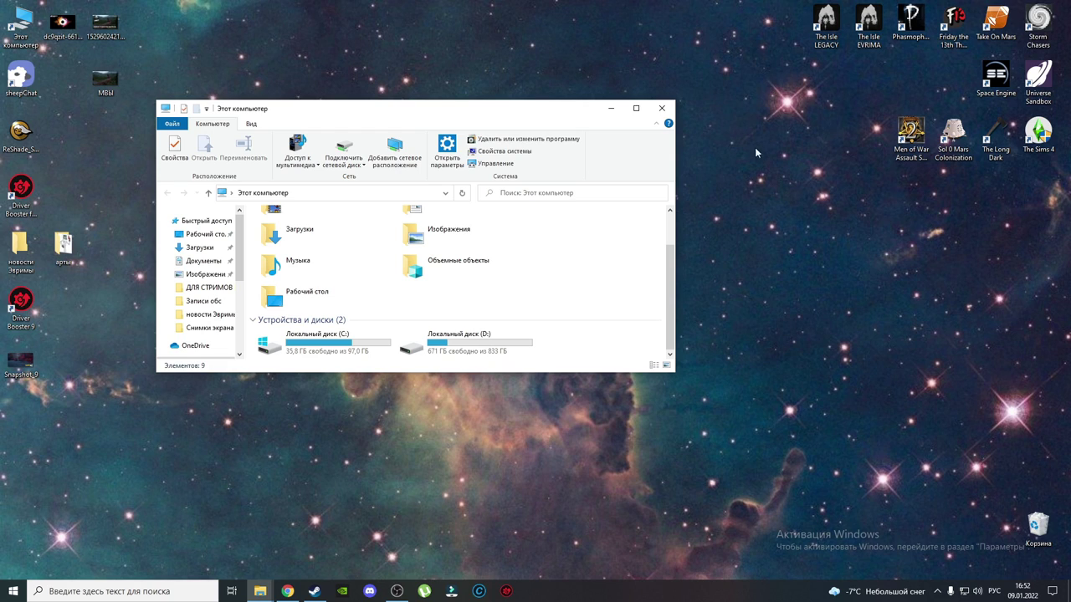
pyautogui.doubleClick(488, 343)
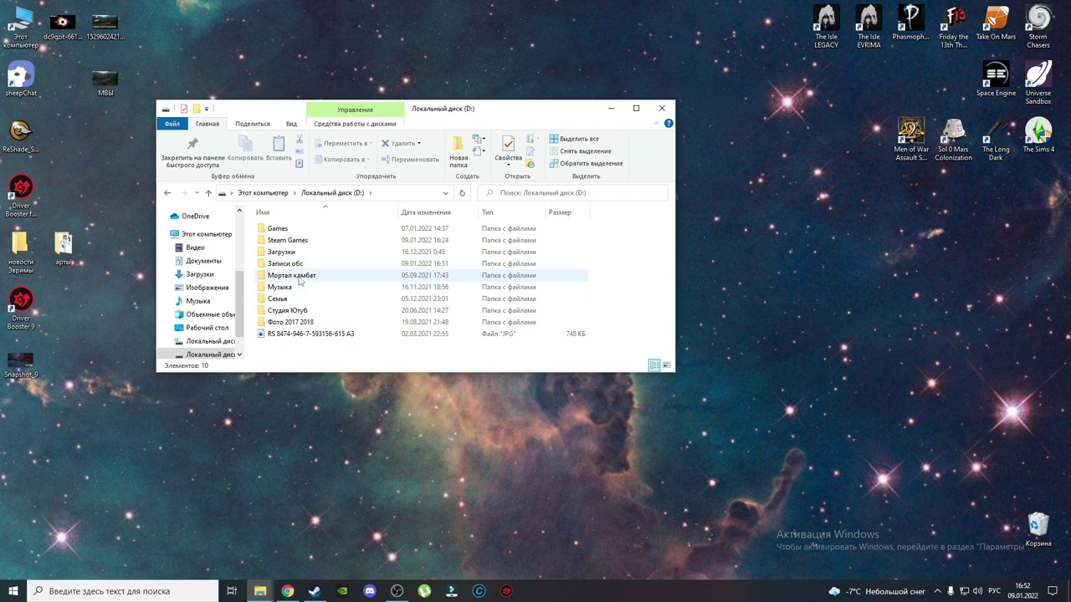
pyautogui.doubleClick(298, 241)
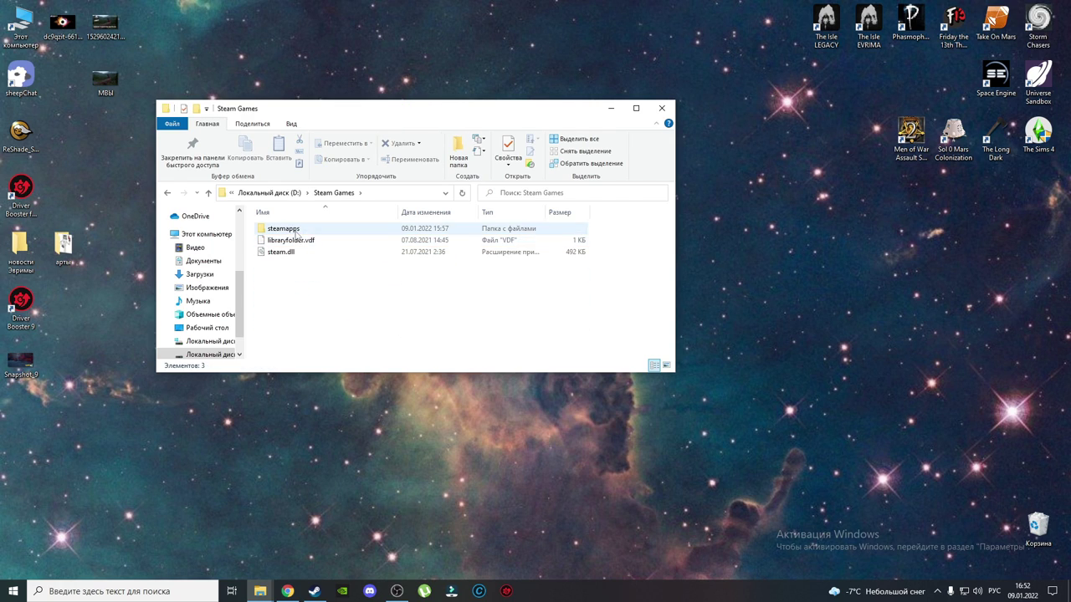
pyautogui.doubleClick(295, 230)
pyautogui.doubleClick(297, 231)
pyautogui.scroll(-1, 303, 343)
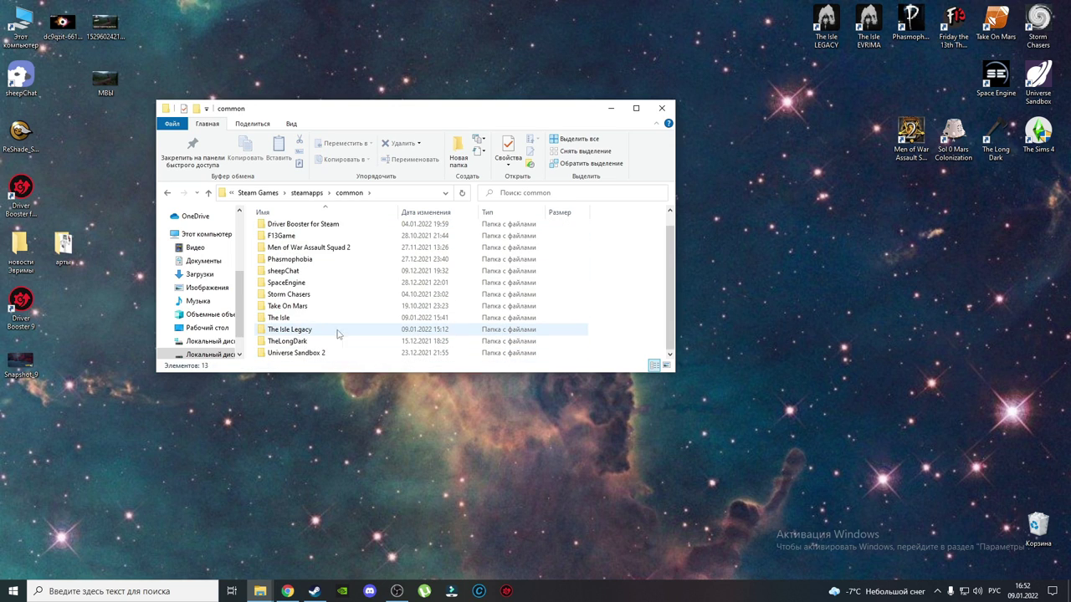
# Open The Isle\TheIsle\Binaries\Win64 and locate the TheIsleClient-Win64-Shipping application
pyautogui.doubleClick(289, 319)
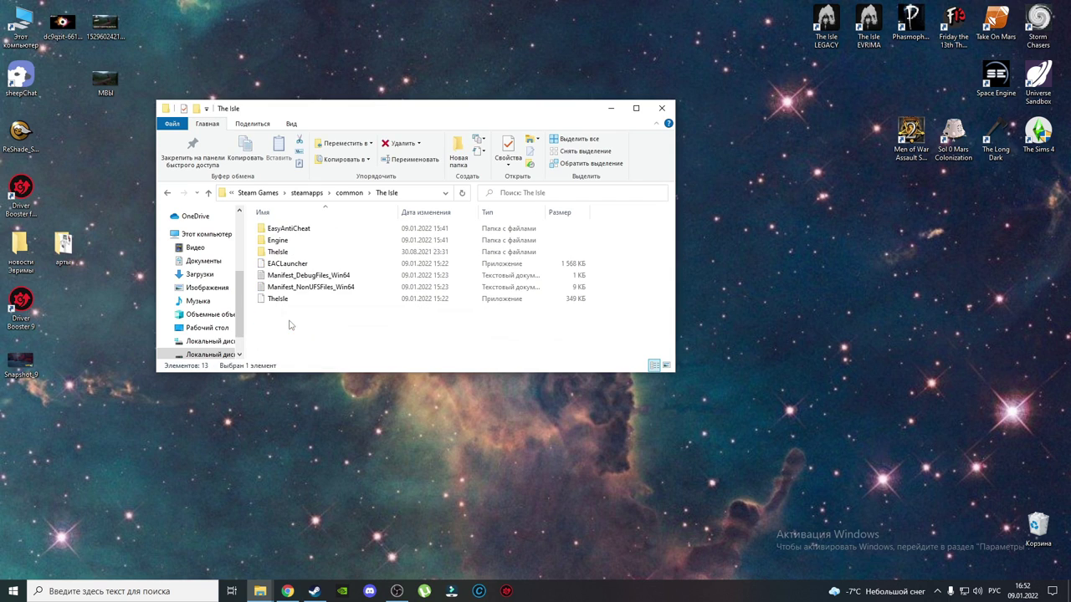
pyautogui.doubleClick(283, 252)
pyautogui.click(289, 233)
pyautogui.doubleClick(288, 232)
pyautogui.doubleClick(285, 232)
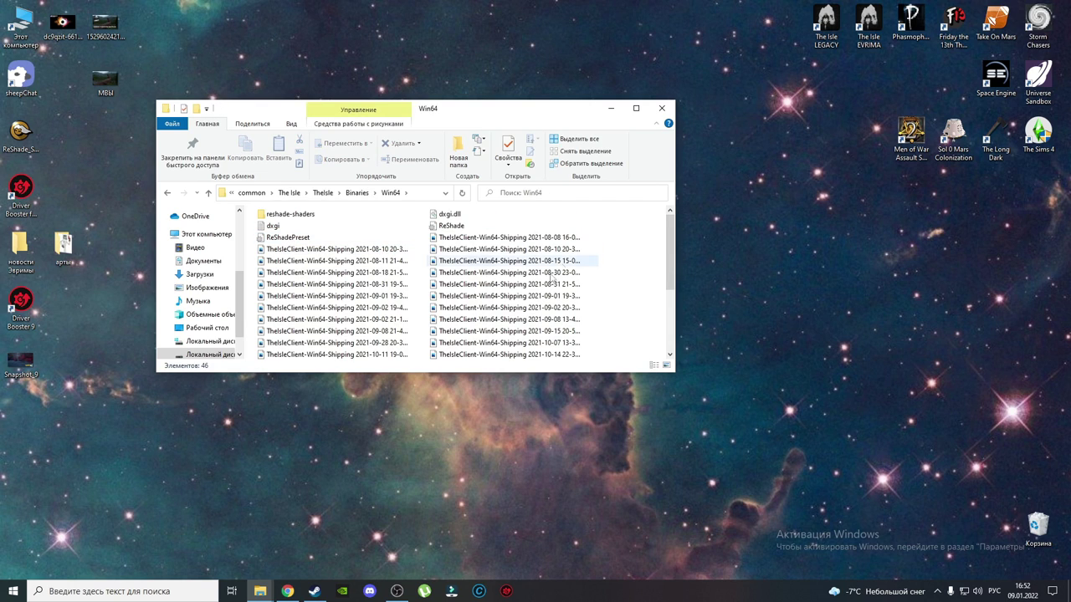
pyautogui.scroll(-4, 563, 266)
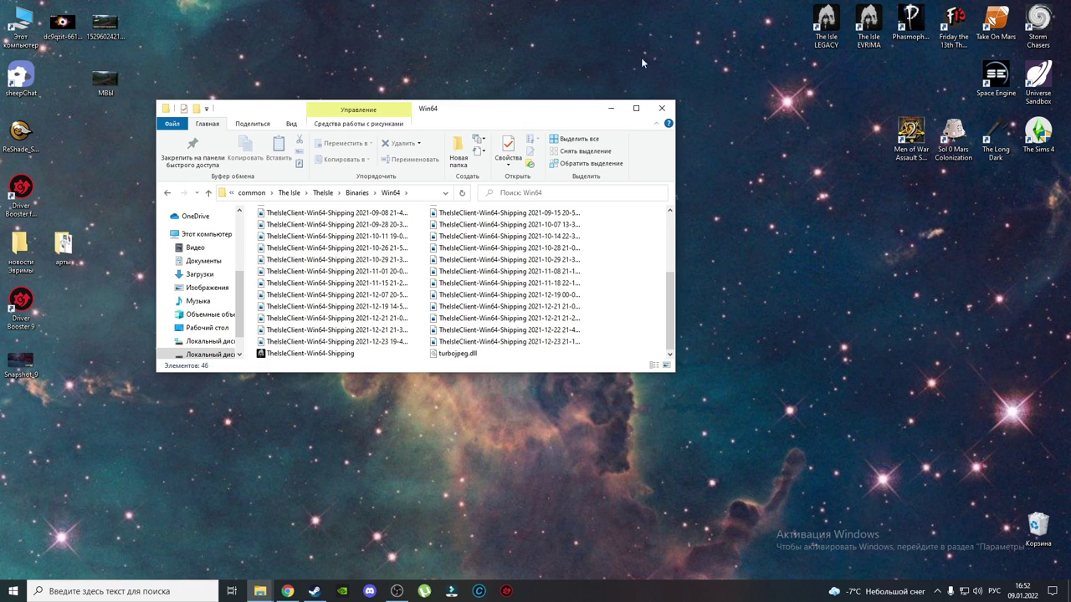
# Return to the common folder, open The Isle Legacy\TheIsle\Binaries\Win64 and locate its TheIsleClient-Win64-Shipping application
pyautogui.click(167, 194)
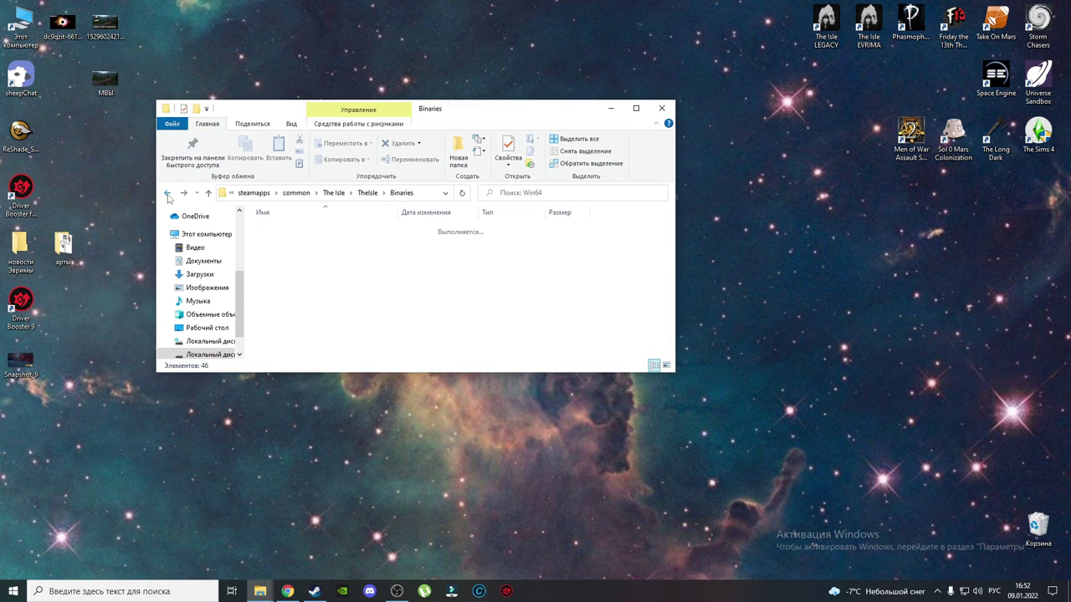
pyautogui.click(168, 194)
pyautogui.click(167, 194)
pyautogui.doubleClick(290, 345)
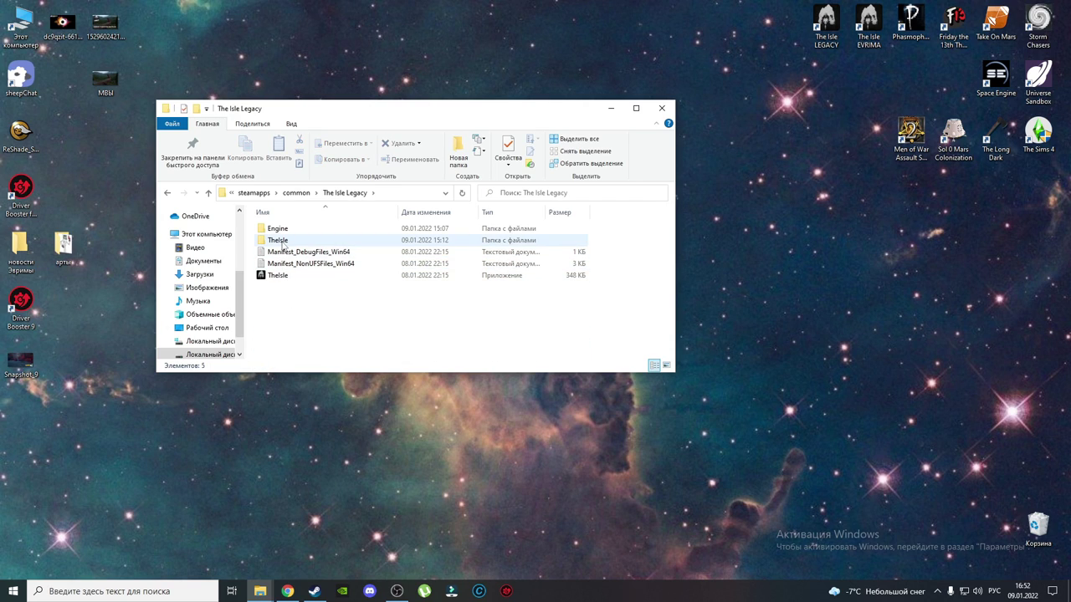
pyautogui.doubleClick(283, 242)
pyautogui.click(286, 231)
pyautogui.doubleClick(286, 234)
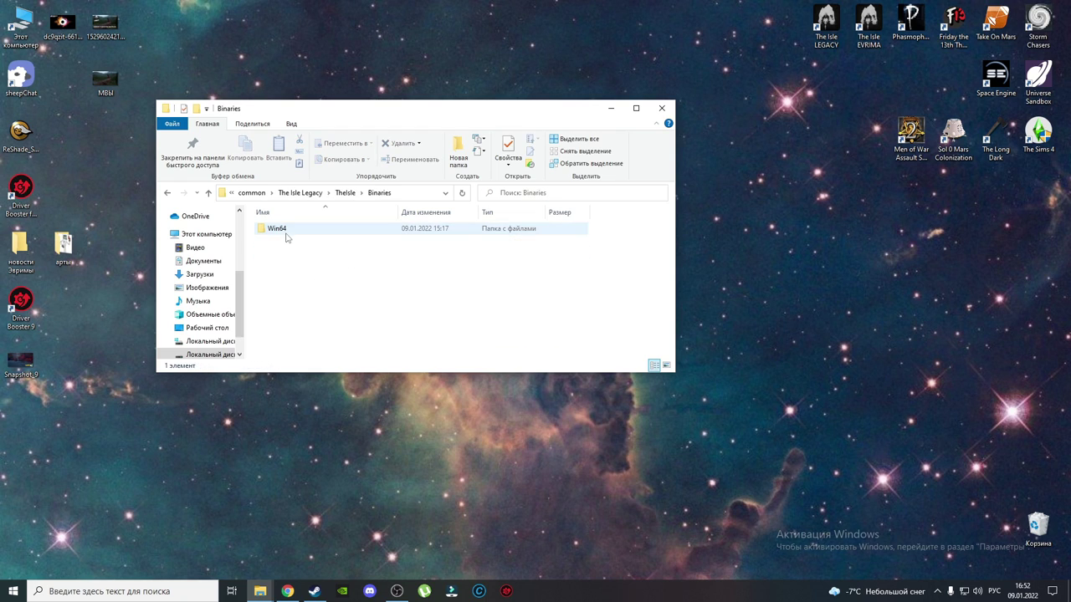
pyautogui.doubleClick(286, 233)
pyautogui.scroll(-6, 496, 270)
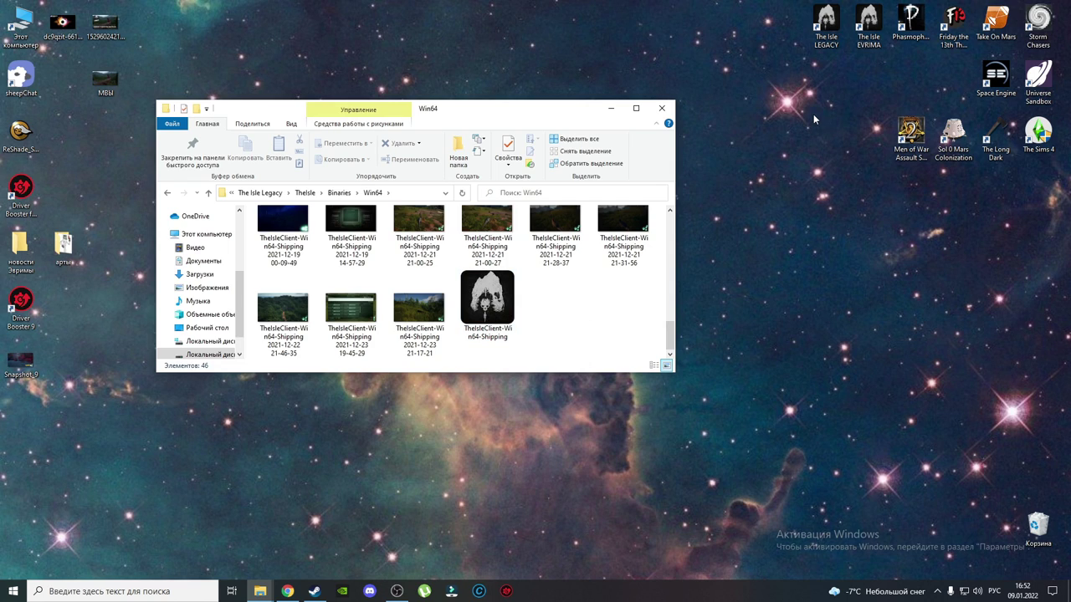
# Switch to Steam to view The Isle in the library, and minimize the window
pyautogui.click(313, 591)
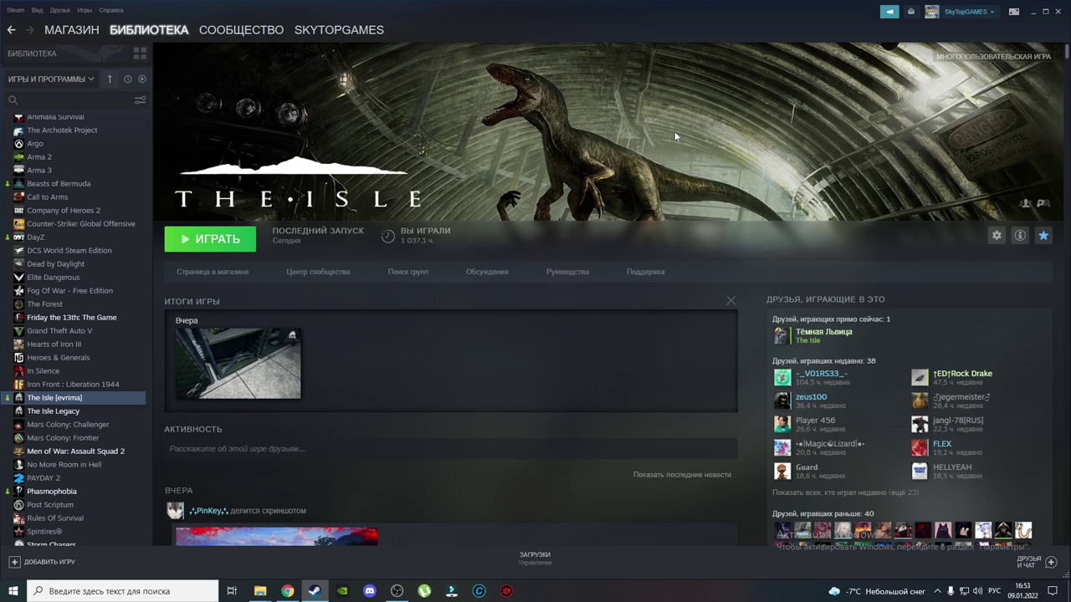
pyautogui.click(1034, 13)
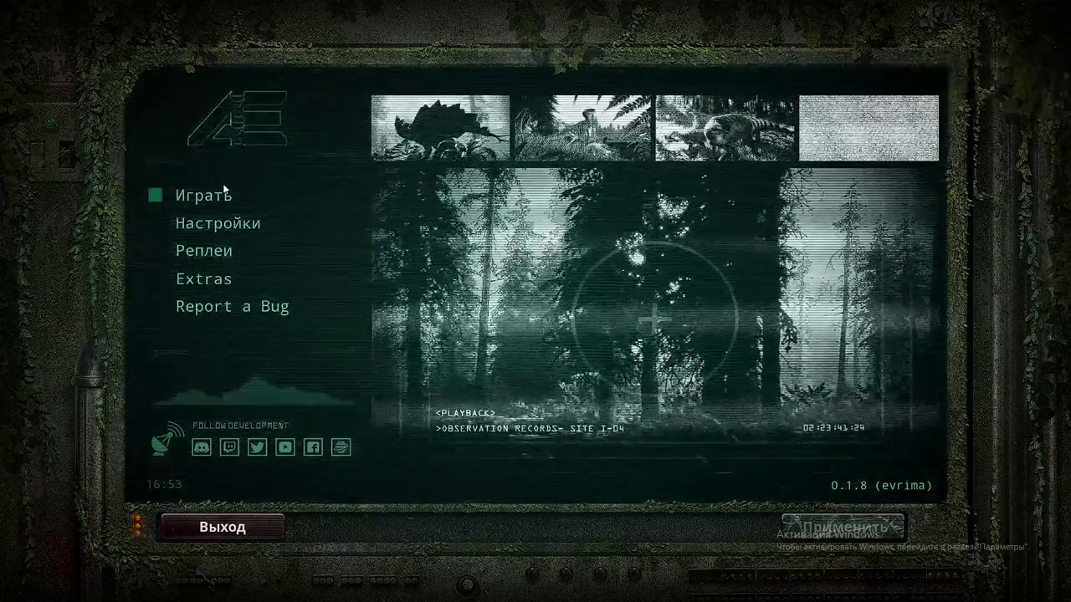
# Start playing from the game's main menu, confirm the dinosaur's Preset 1 skin and move the dinosaur around the map
pyautogui.click(192, 199)
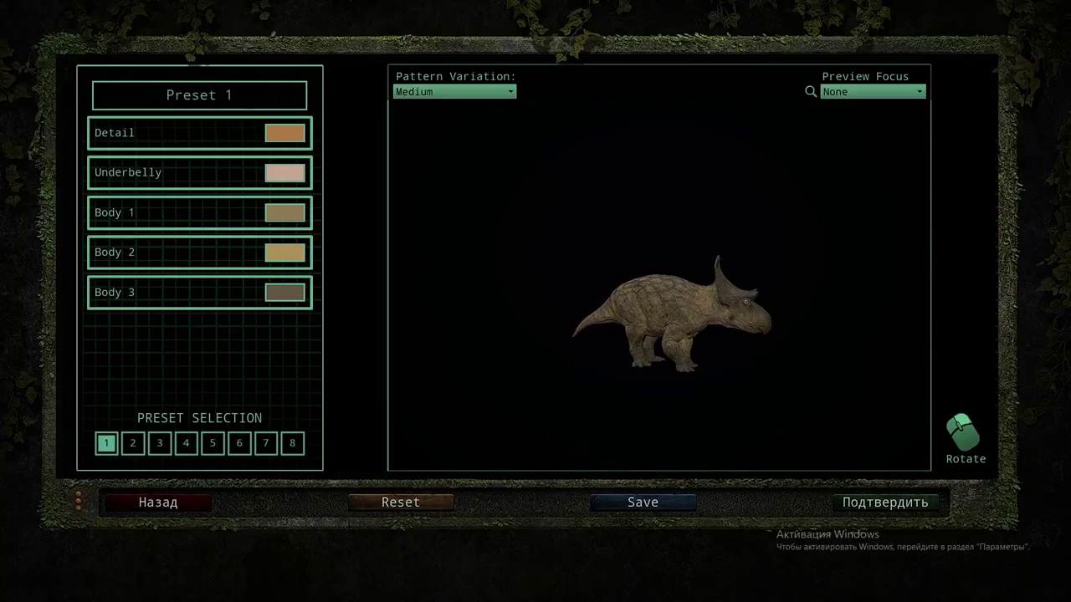
pyautogui.click(874, 504)
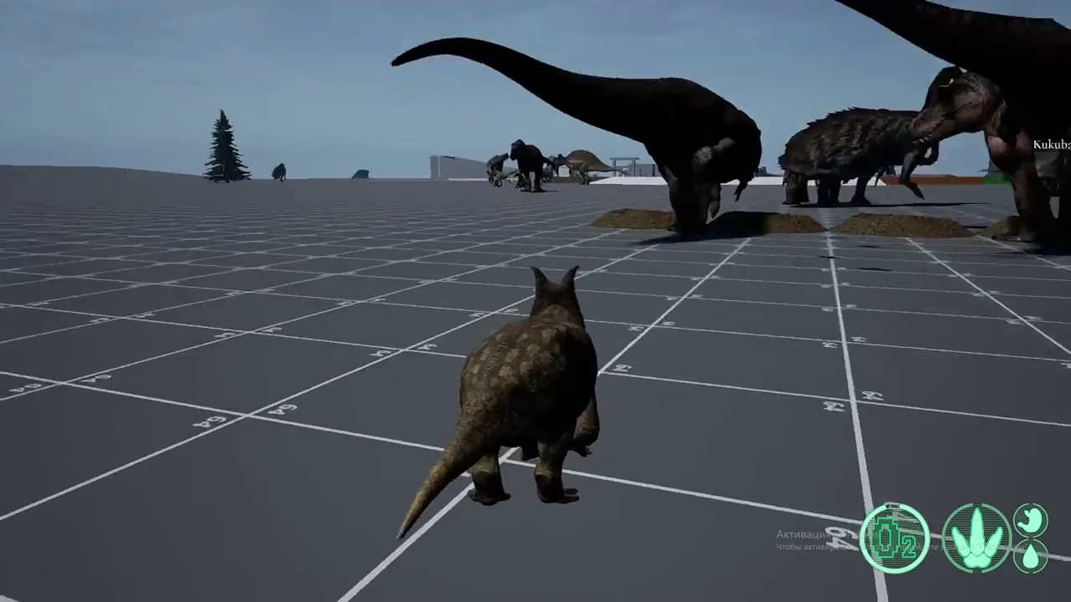
pyautogui.press('w')
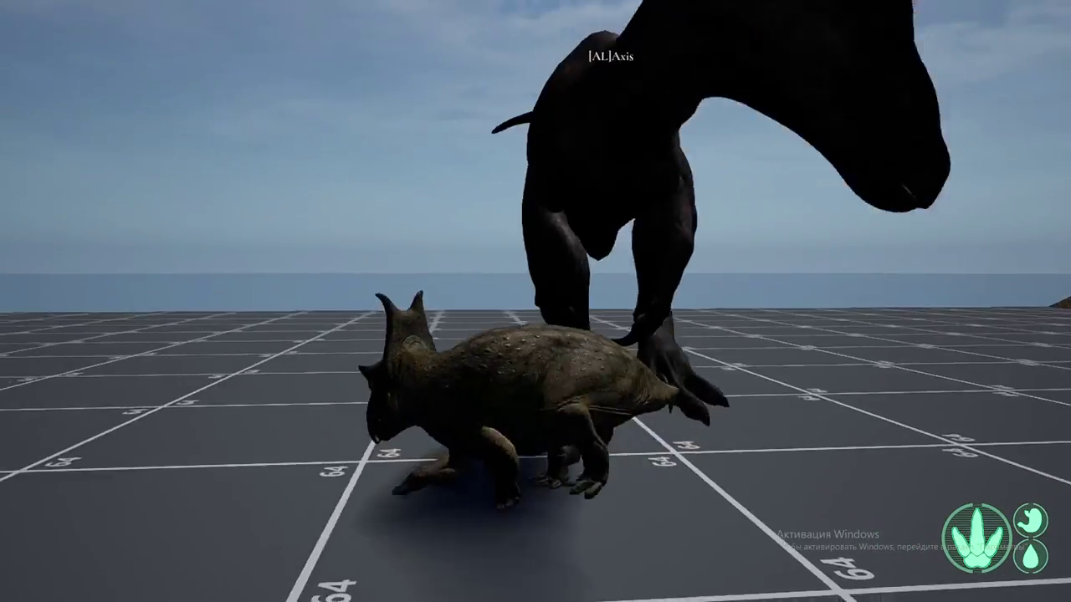
pyautogui.press('a')
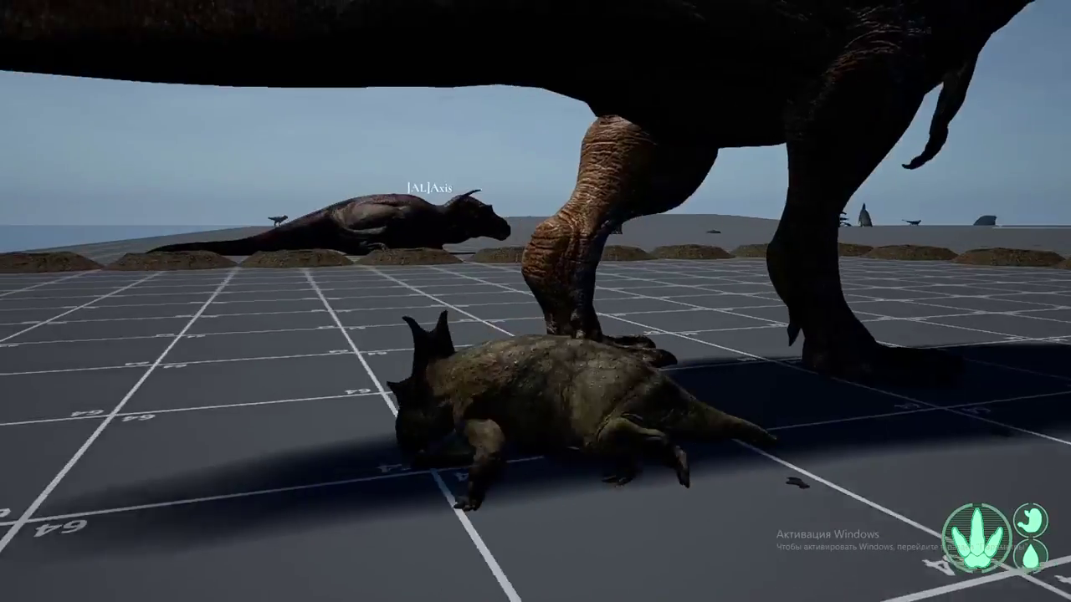
pyautogui.press('d')
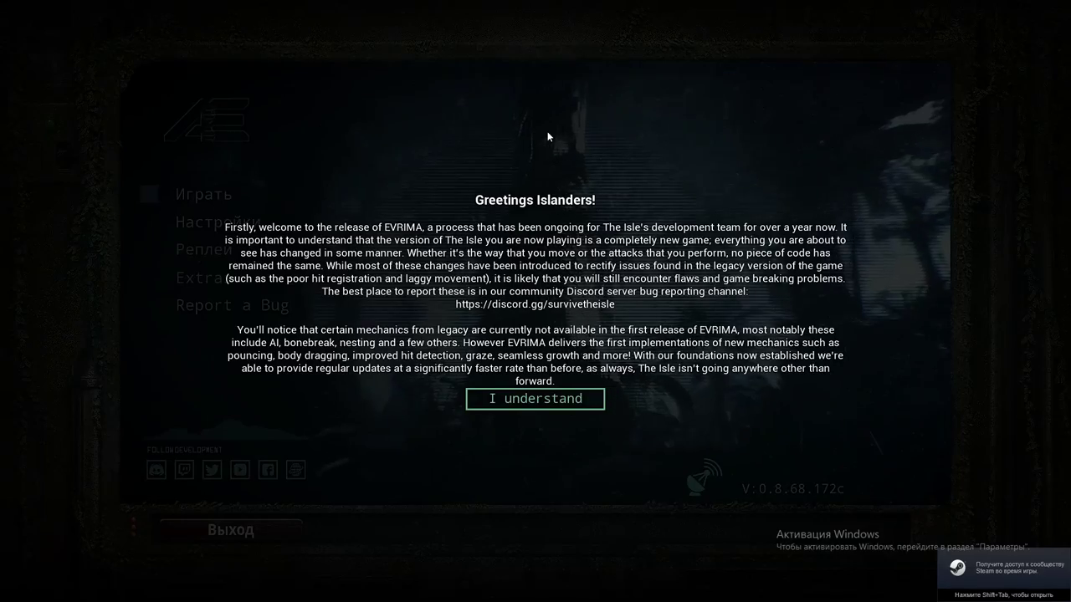
# Dismiss the EVRIMA greeting, open the official server list with empty servers hidden and select Official Evrima - EU 5
pyautogui.click(550, 398)
pyautogui.click(203, 194)
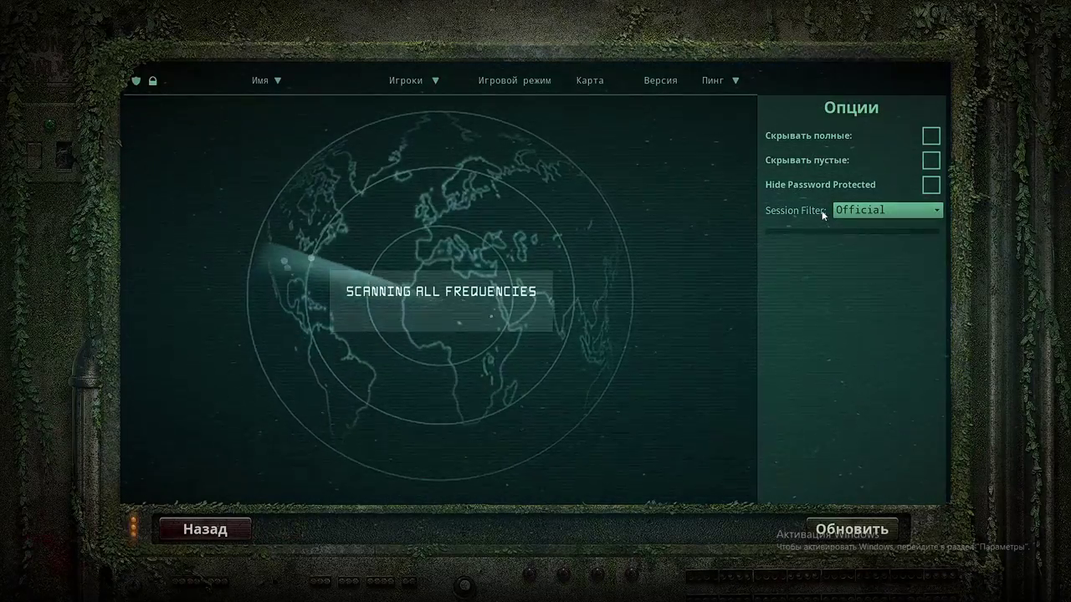
pyautogui.click(931, 160)
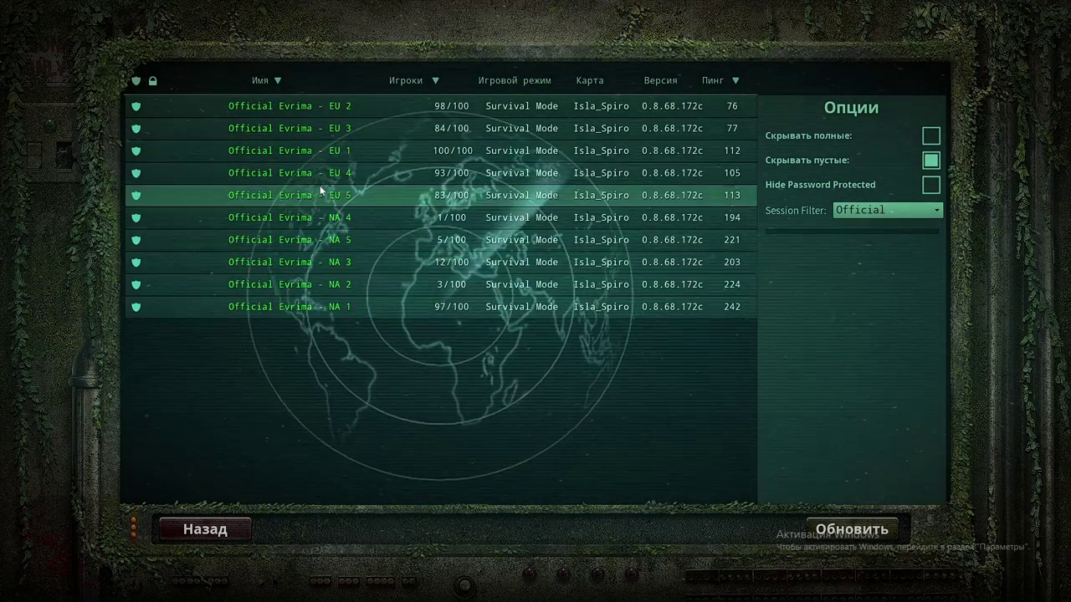
pyautogui.click(321, 191)
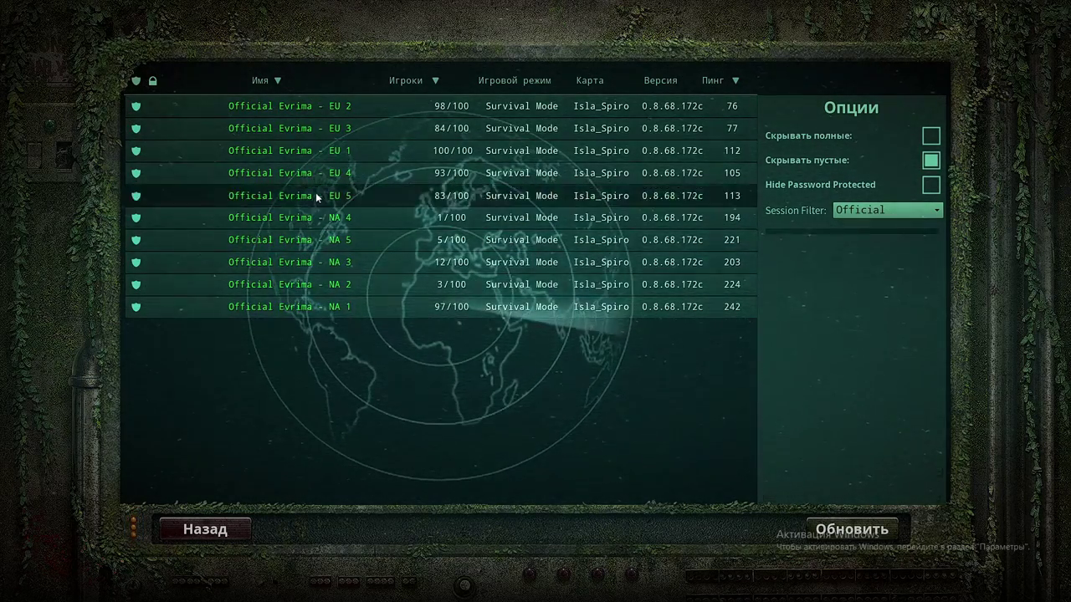